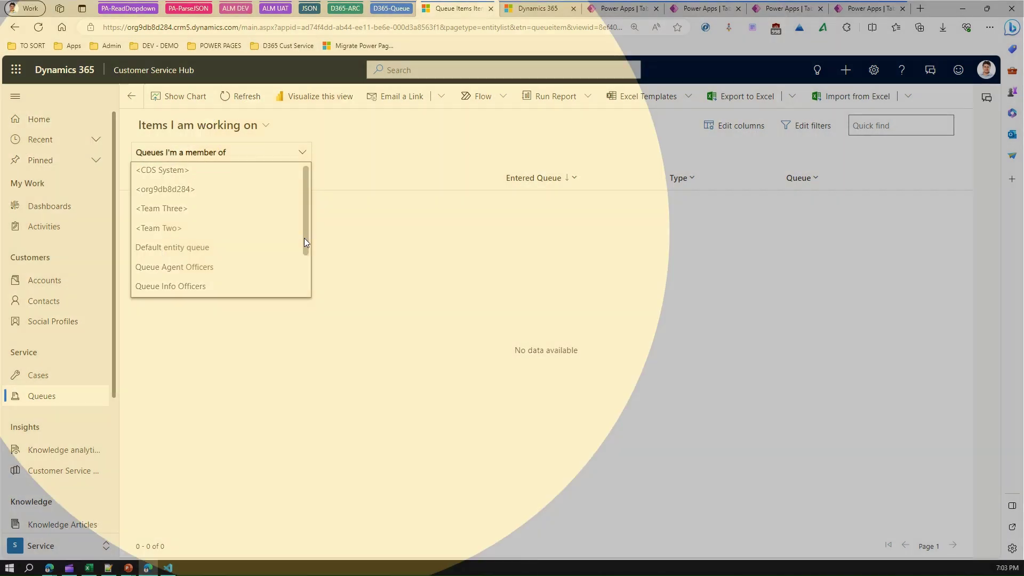
Filter to All Queues, then Queue Agent Officers, and switch to the All Items view.
{"action": "left_click_drag", "start_coordinate": [304, 237], "coordinate": [306, 269]}
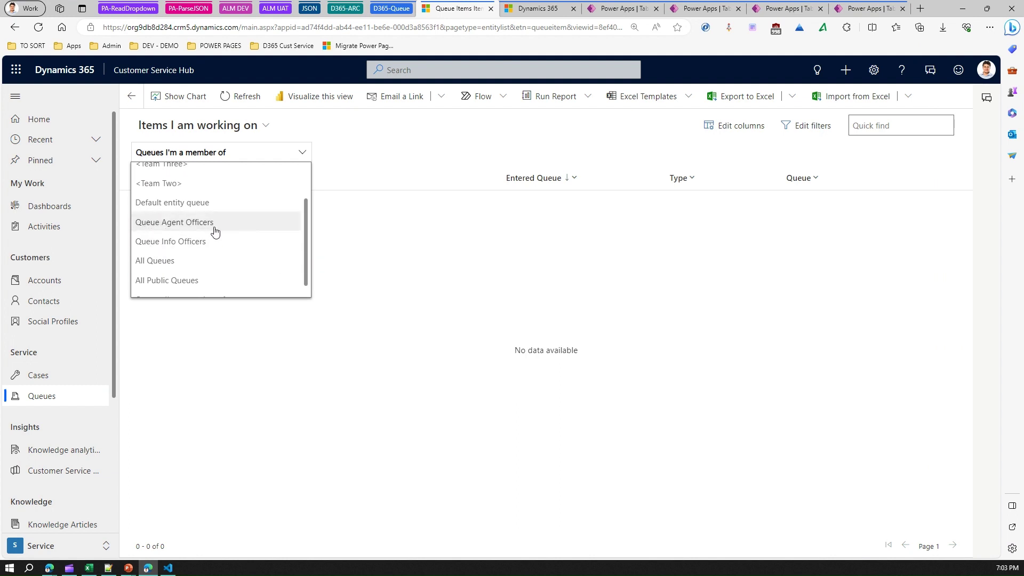
{"action": "left_click", "coordinate": [165, 263]}
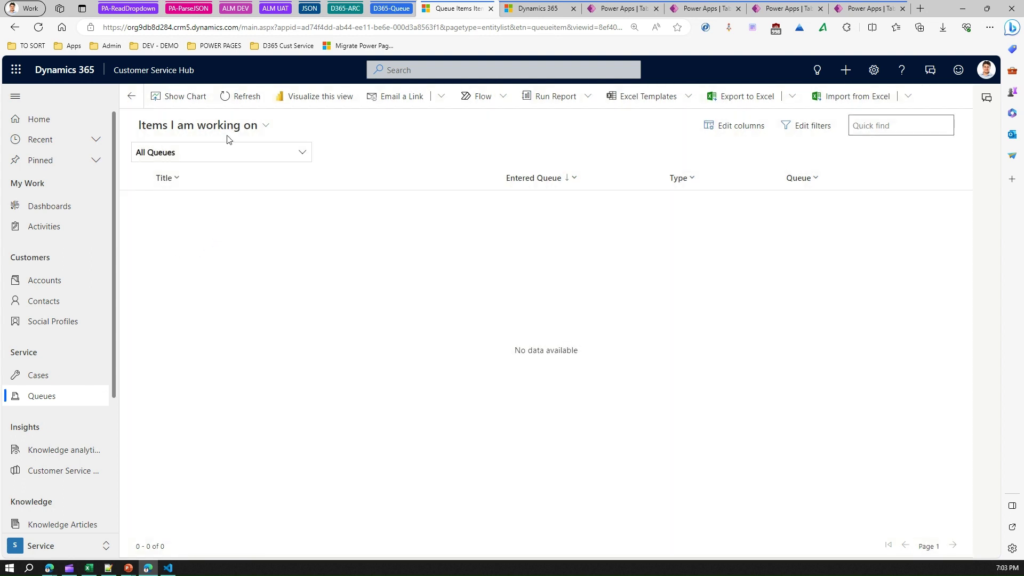
{"action": "left_click", "coordinate": [306, 153]}
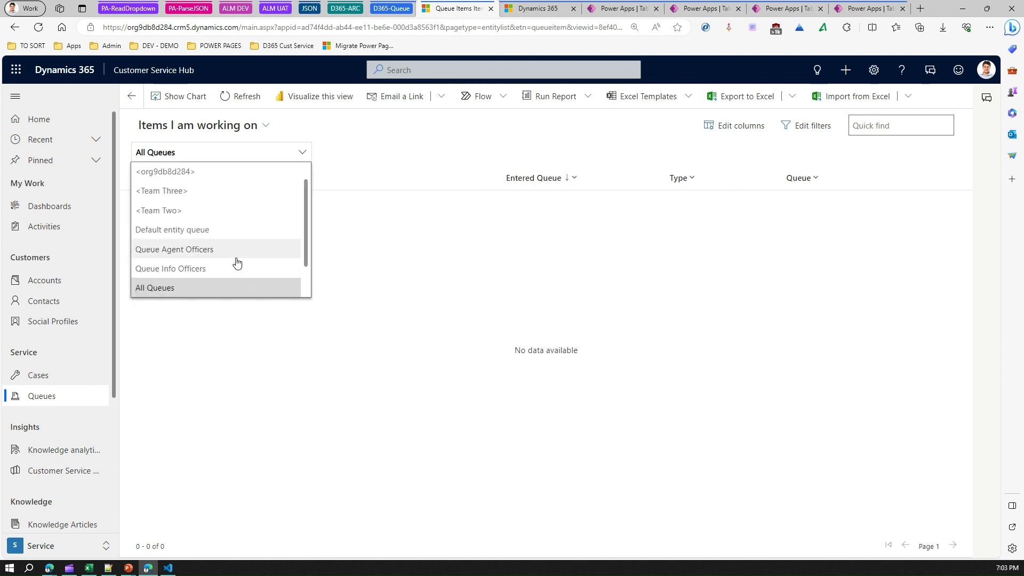
{"action": "left_click", "coordinate": [211, 256]}
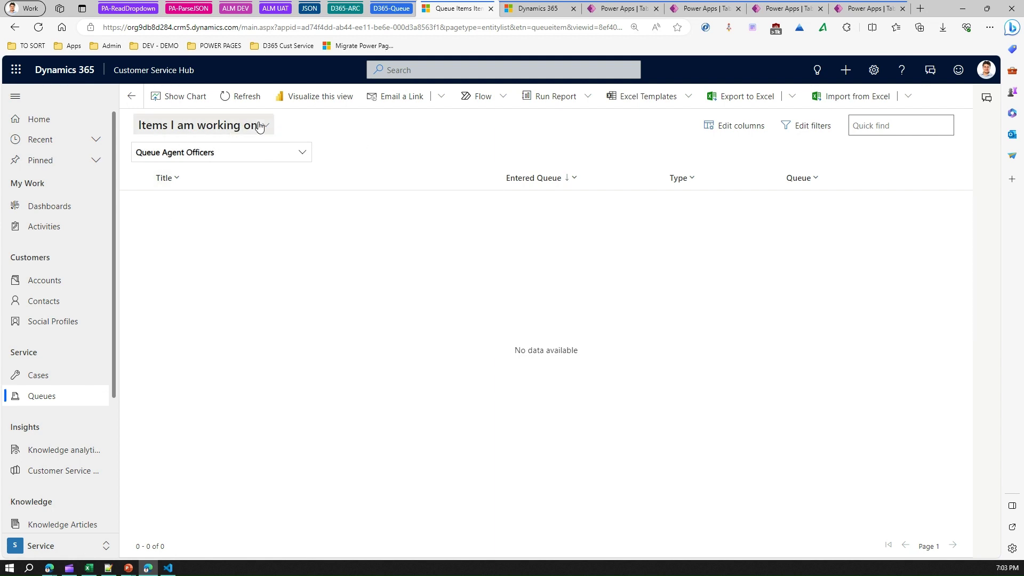
{"action": "left_click", "coordinate": [240, 128]}
{"action": "left_click", "coordinate": [176, 193]}
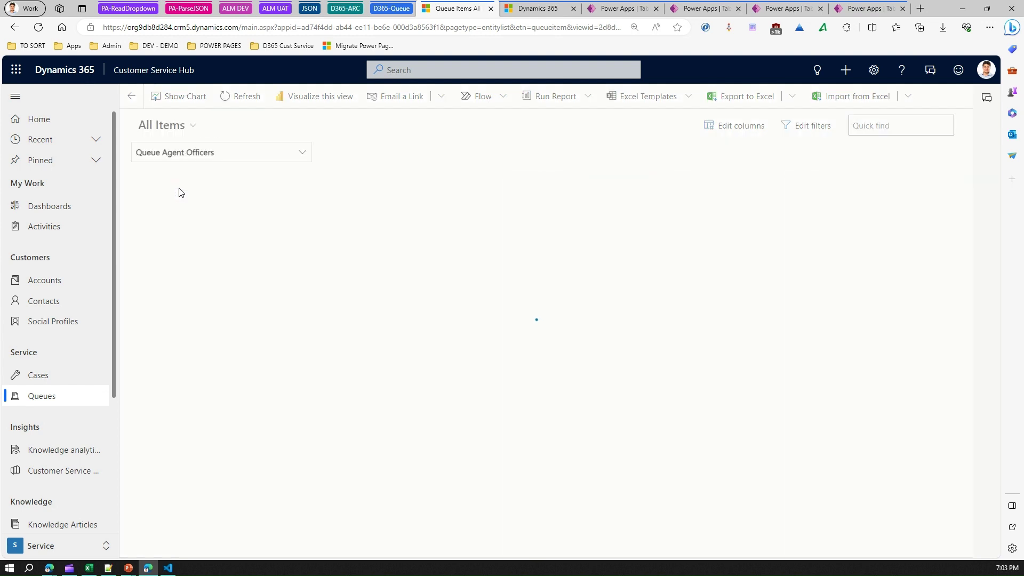
Browse the Queue Info Officers and <Team Two> queues in All Items, which show no data.
{"action": "left_click", "coordinate": [303, 152]}
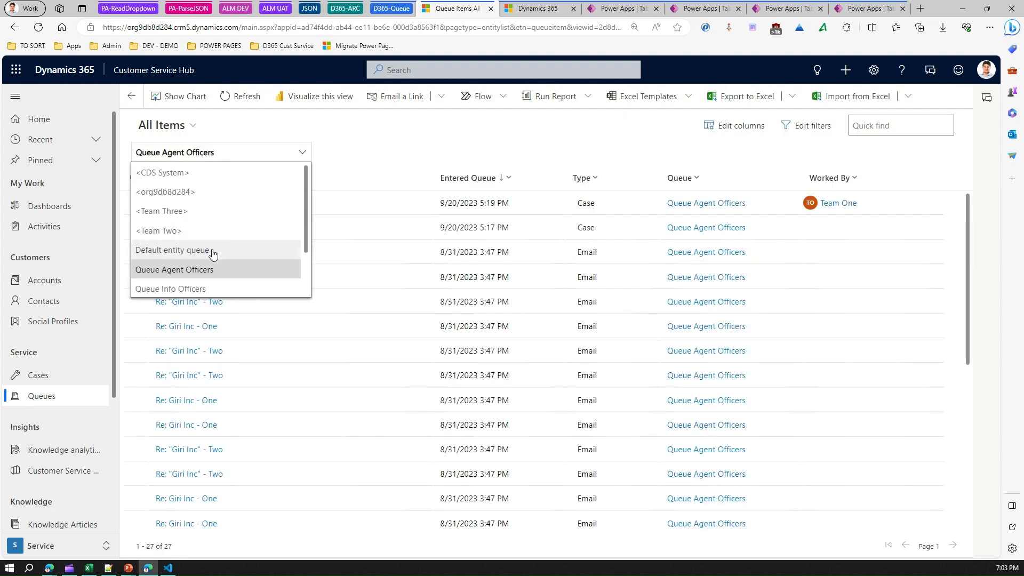
{"action": "left_click", "coordinate": [202, 289]}
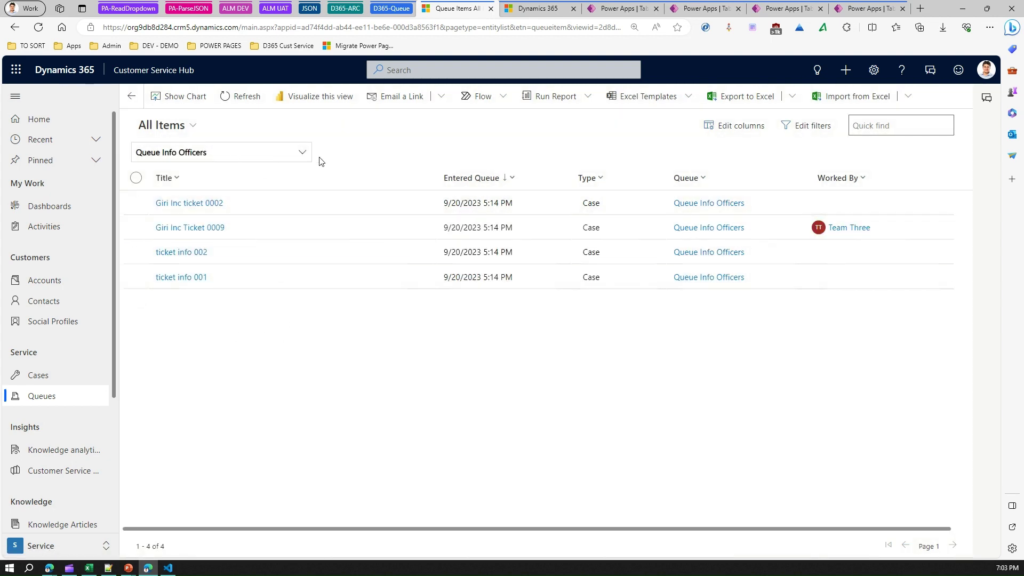
{"action": "left_click", "coordinate": [302, 152]}
{"action": "left_click_drag", "start_coordinate": [306, 248], "coordinate": [309, 251]}
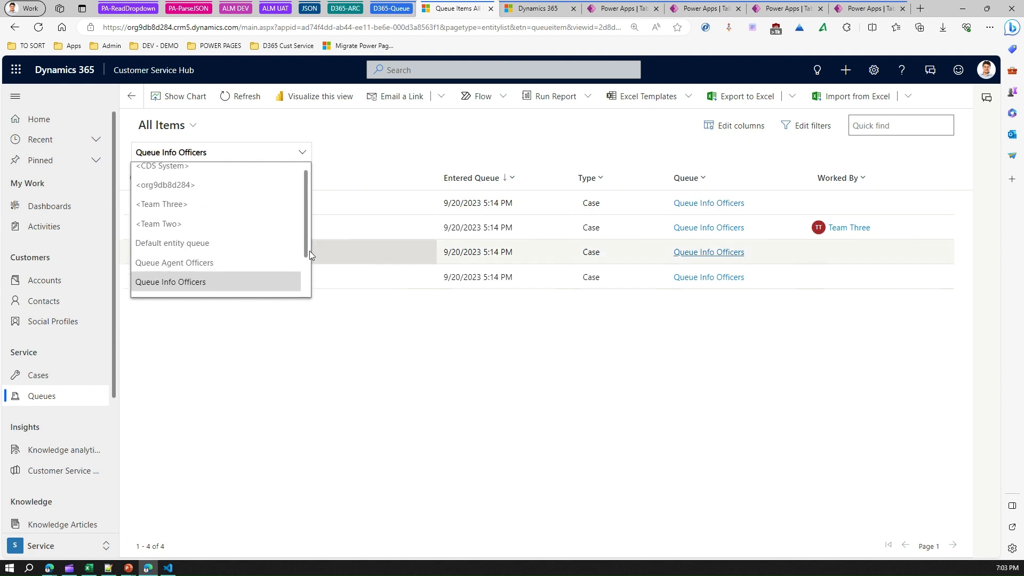
{"action": "left_click", "coordinate": [194, 224]}
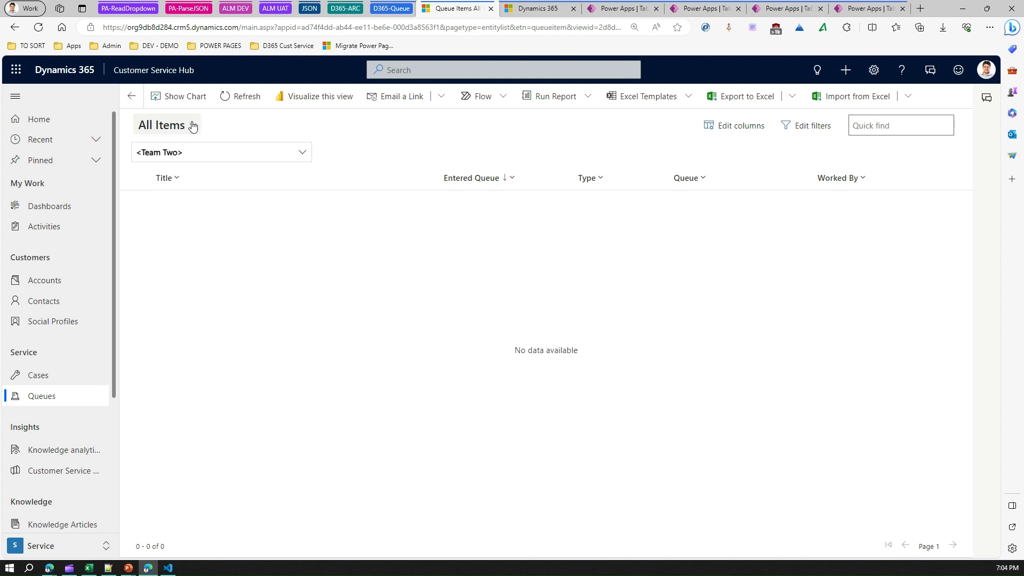
{"action": "left_click", "coordinate": [300, 151]}
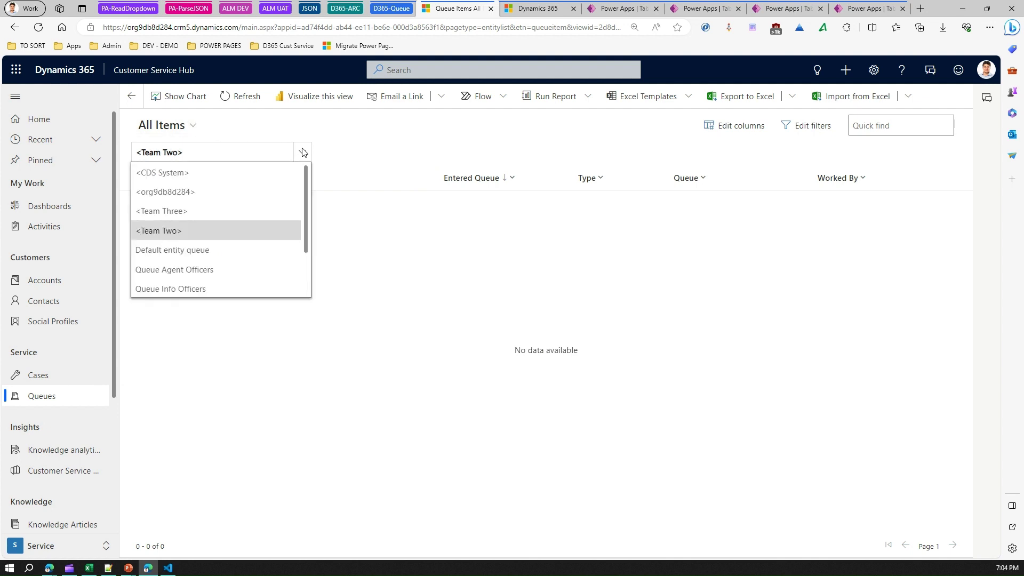
{"action": "left_click", "coordinate": [190, 130]}
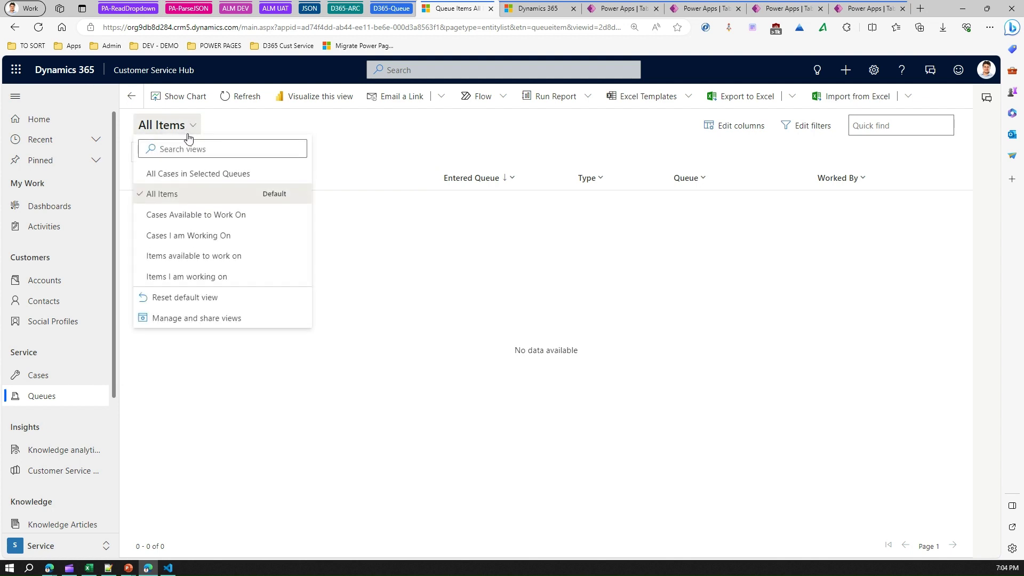
Go from Cases I am Working On to All Queues with the Items available to work on view.
{"action": "left_click", "coordinate": [194, 238]}
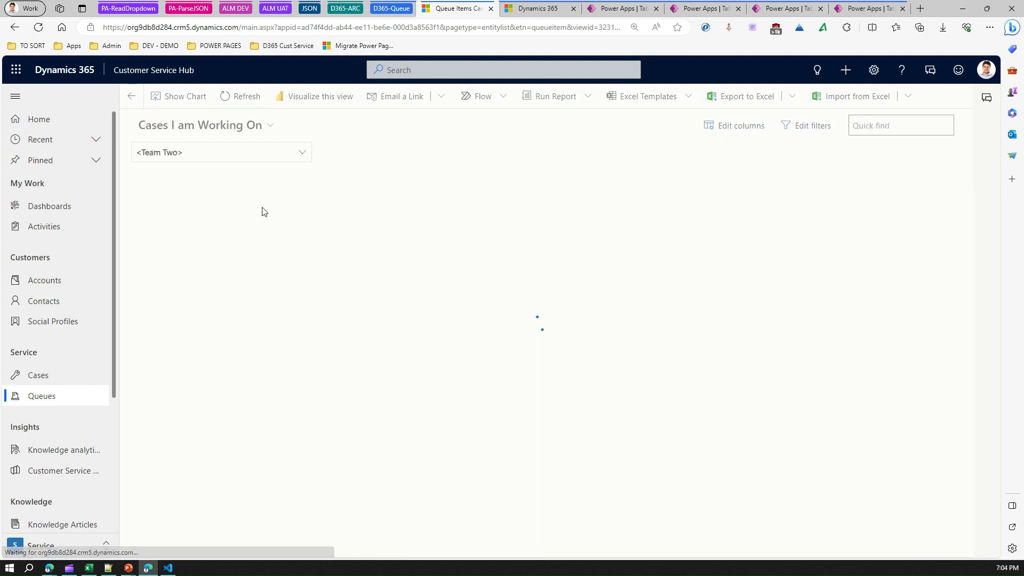
{"action": "left_click", "coordinate": [303, 155]}
{"action": "left_click_drag", "start_coordinate": [306, 184], "coordinate": [311, 240]}
{"action": "left_click", "coordinate": [207, 247]}
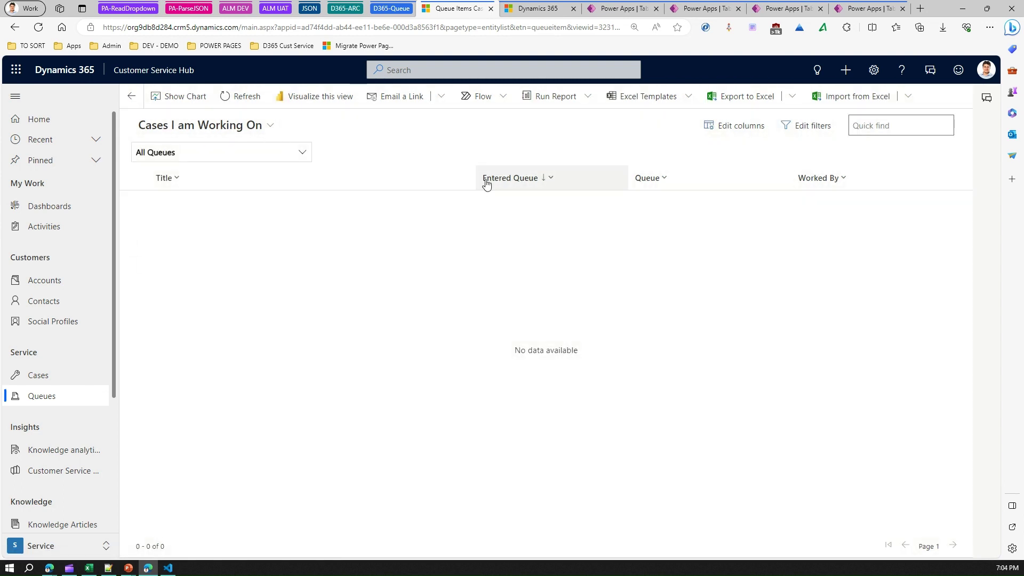
{"action": "left_click", "coordinate": [275, 125]}
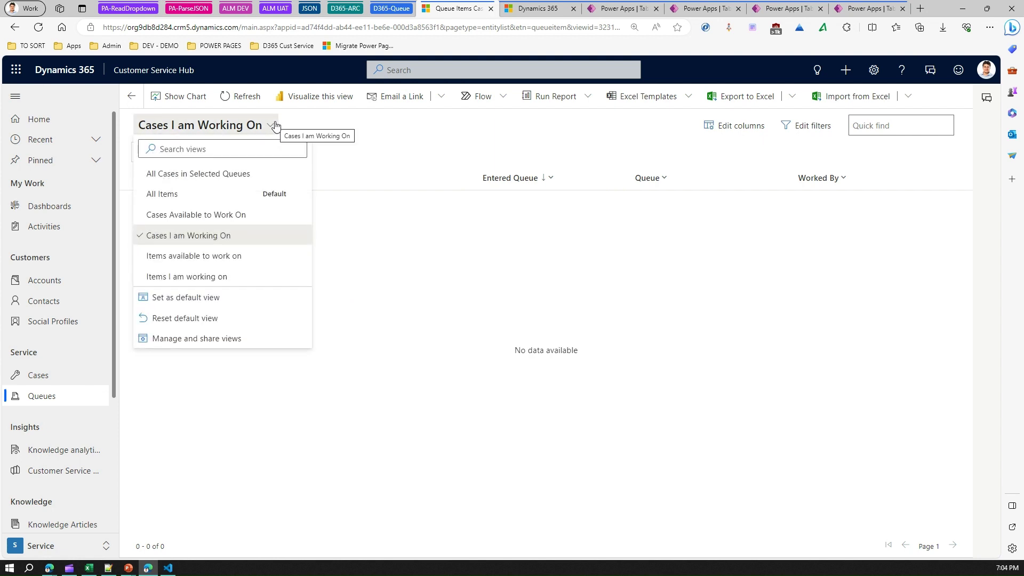
{"action": "left_click", "coordinate": [212, 260]}
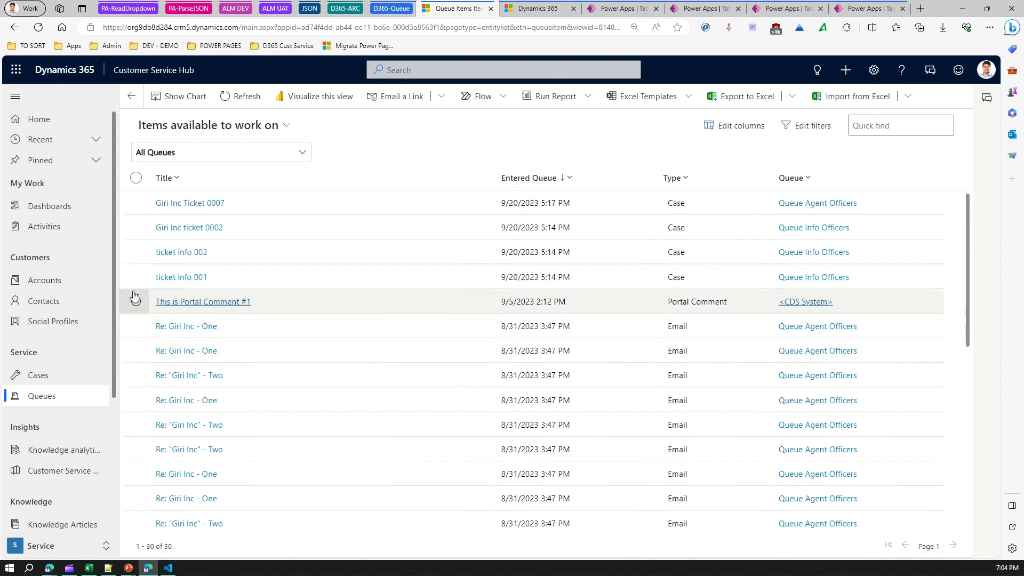
Pick ticket info 002 with 'Also remove' left at No so it stays queued.
{"action": "left_click", "coordinate": [136, 253]}
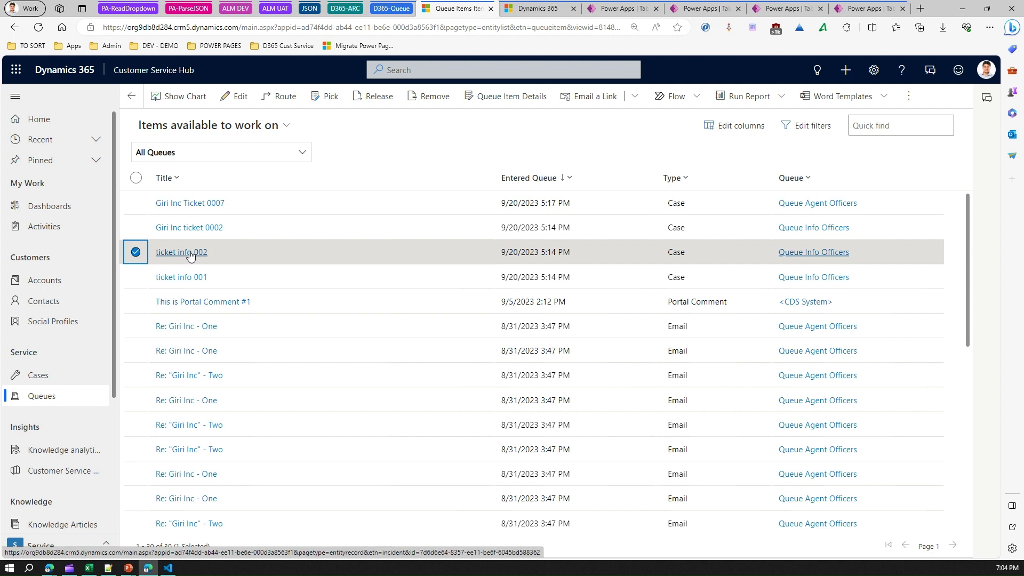
{"action": "left_click", "coordinate": [331, 99]}
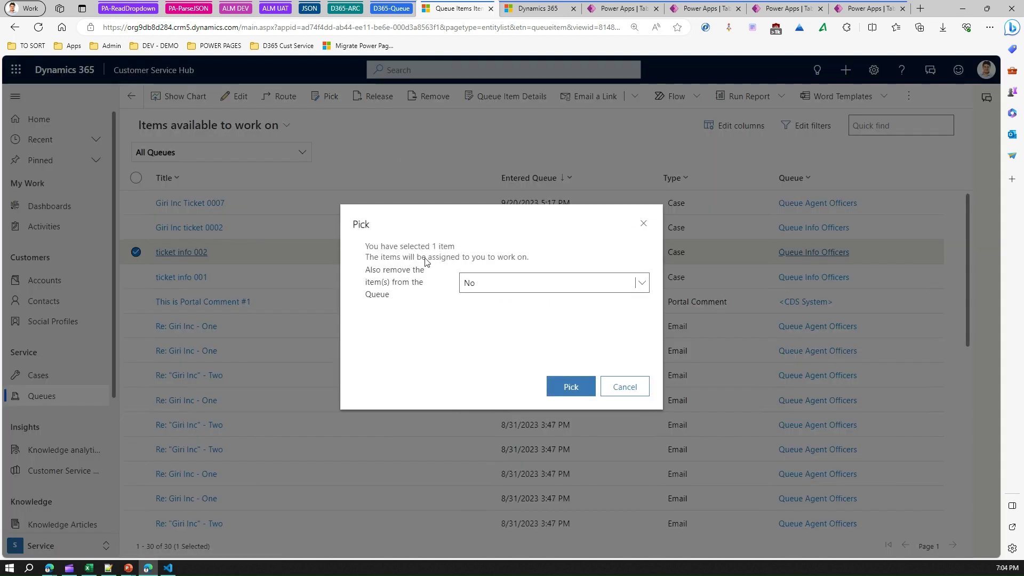
{"action": "left_click", "coordinate": [491, 283]}
{"action": "left_click", "coordinate": [492, 283]}
{"action": "left_click", "coordinate": [570, 388]}
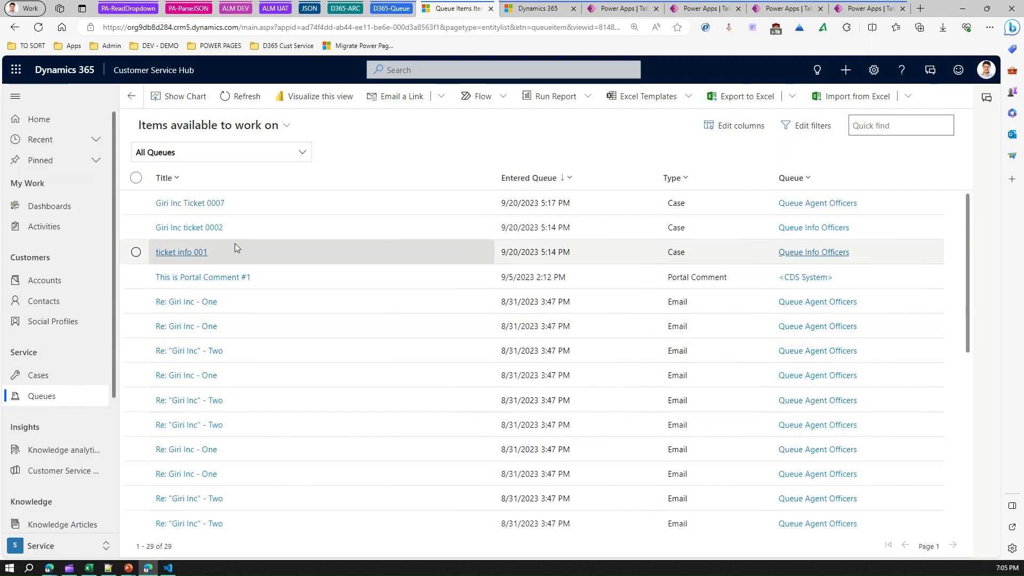
Release the selected Re: Giri Inc - One email item back to its queue.
{"action": "left_click", "coordinate": [136, 302]}
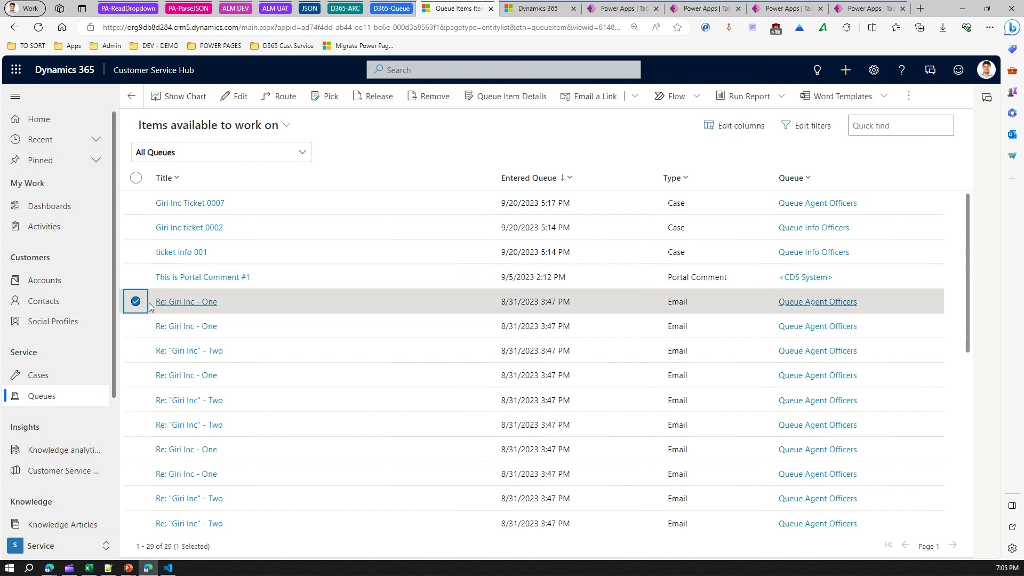
{"action": "left_click", "coordinate": [384, 98]}
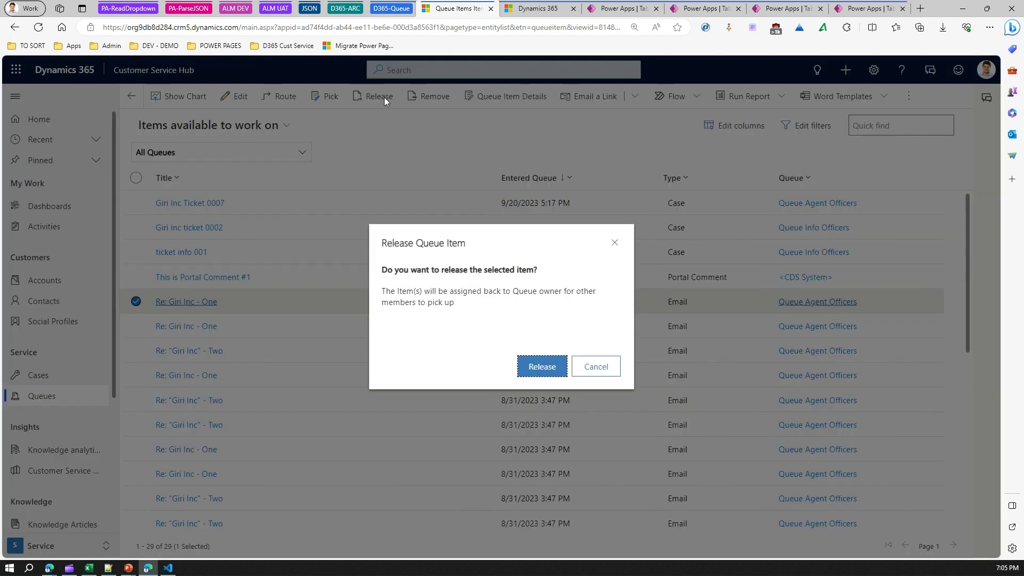
{"action": "left_click_drag", "start_coordinate": [418, 271], "coordinate": [538, 287]}
{"action": "left_click", "coordinate": [496, 272]}
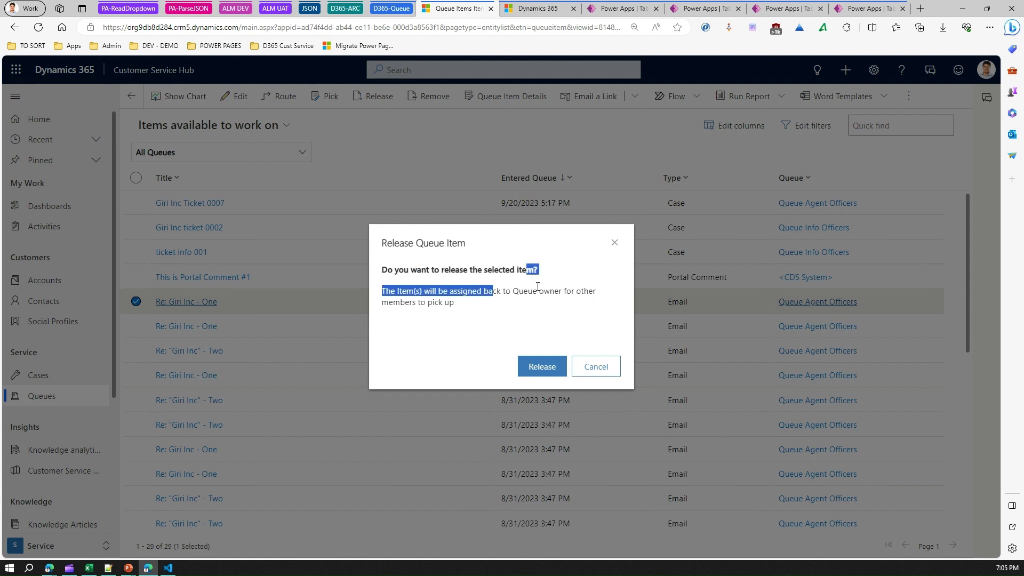
{"action": "left_click", "coordinate": [536, 291]}
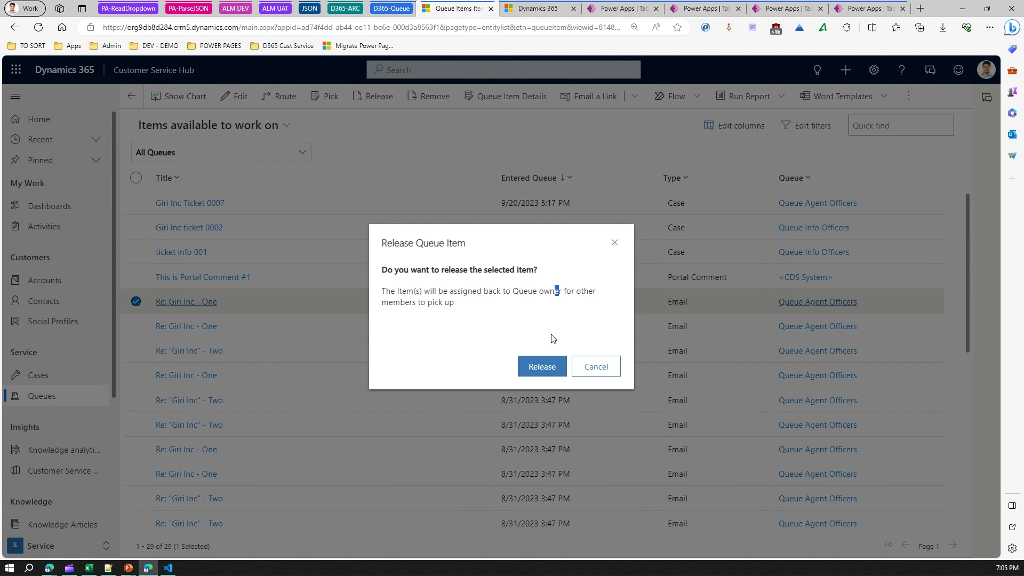
{"action": "left_click", "coordinate": [540, 368]}
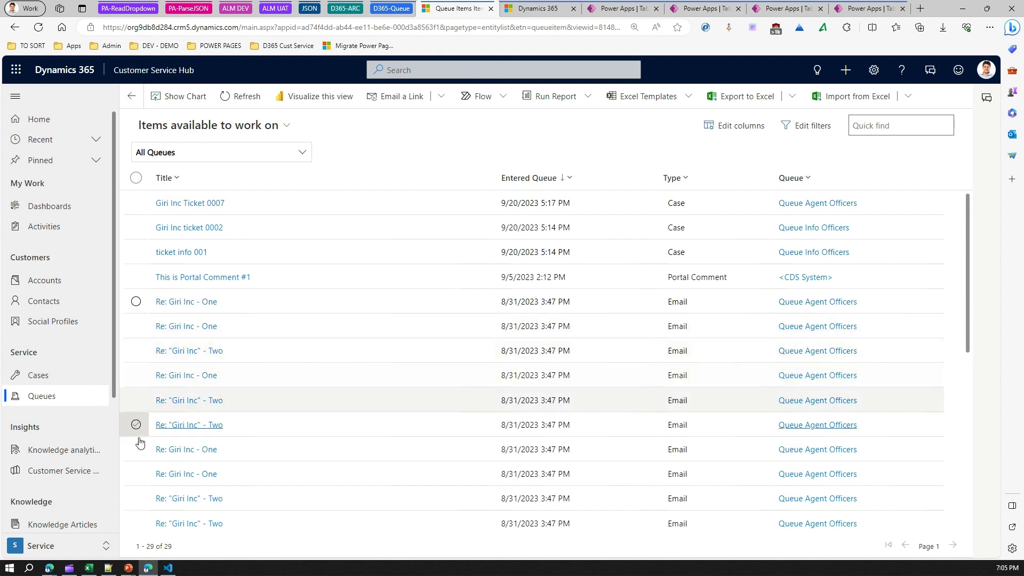
Remove one 'Page not loading correctly' email, leaving 28 items, then show surface book error's Queue Item Details.
{"action": "scroll", "coordinate": [137, 441], "scroll_direction": "down", "scroll_amount": 6}
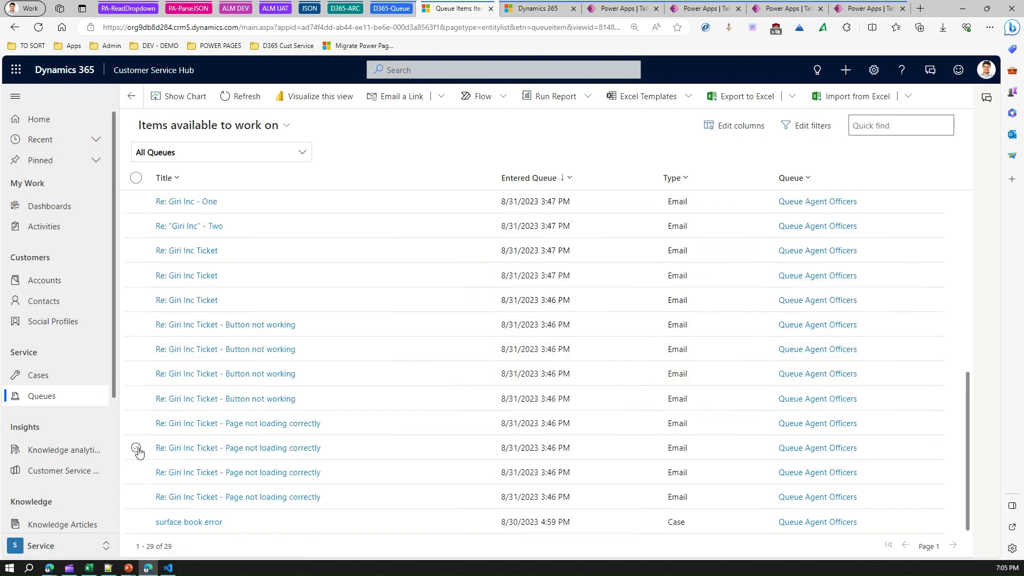
{"action": "left_click", "coordinate": [134, 453]}
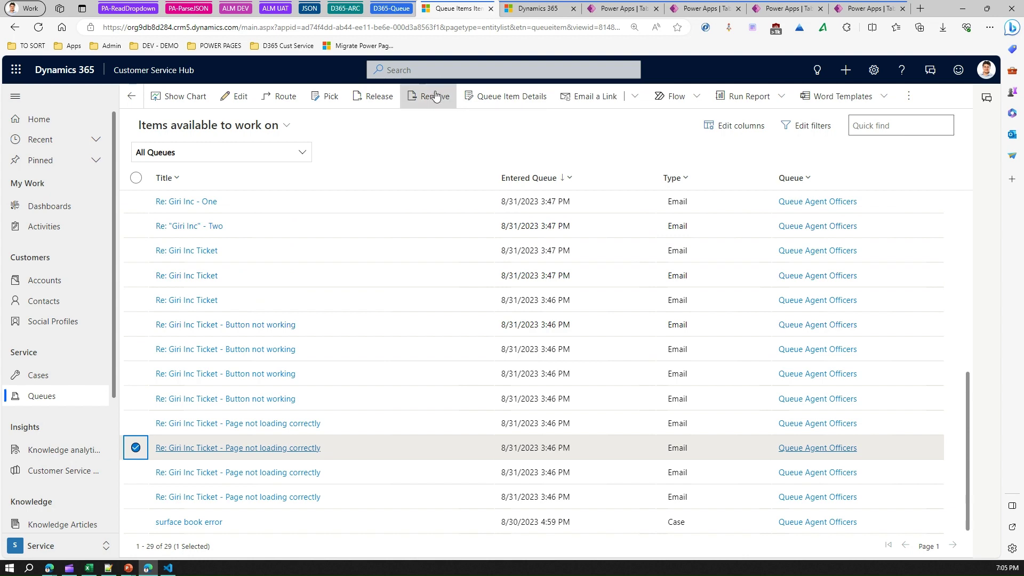
{"action": "left_click", "coordinate": [435, 95]}
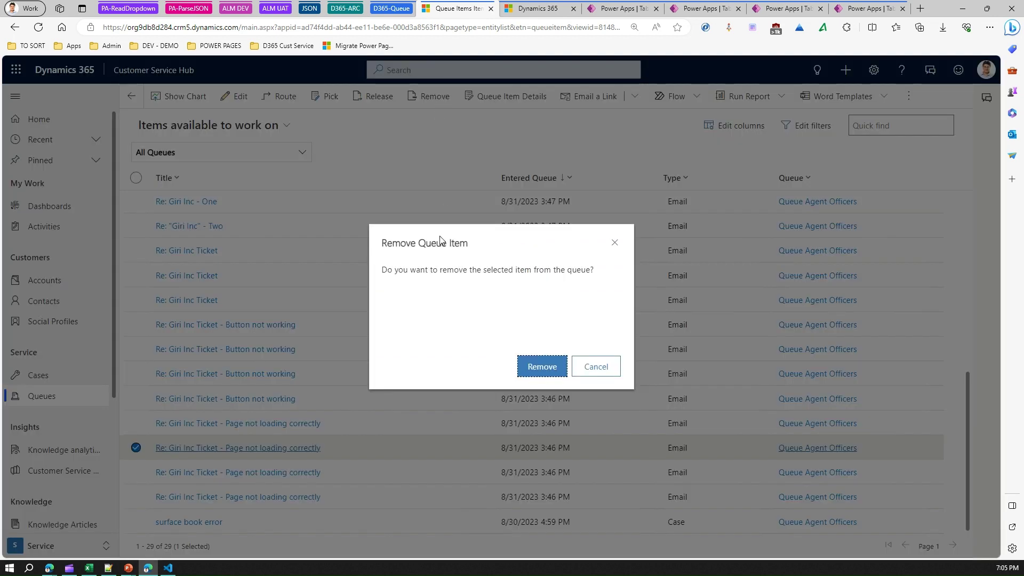
{"action": "left_click_drag", "start_coordinate": [428, 270], "coordinate": [551, 270]}
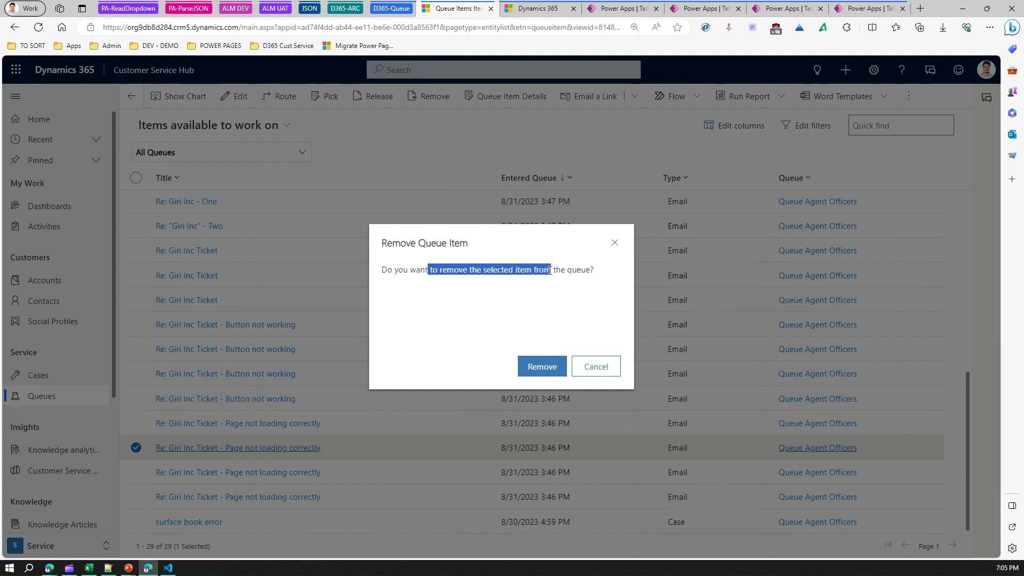
{"action": "left_click", "coordinate": [557, 372]}
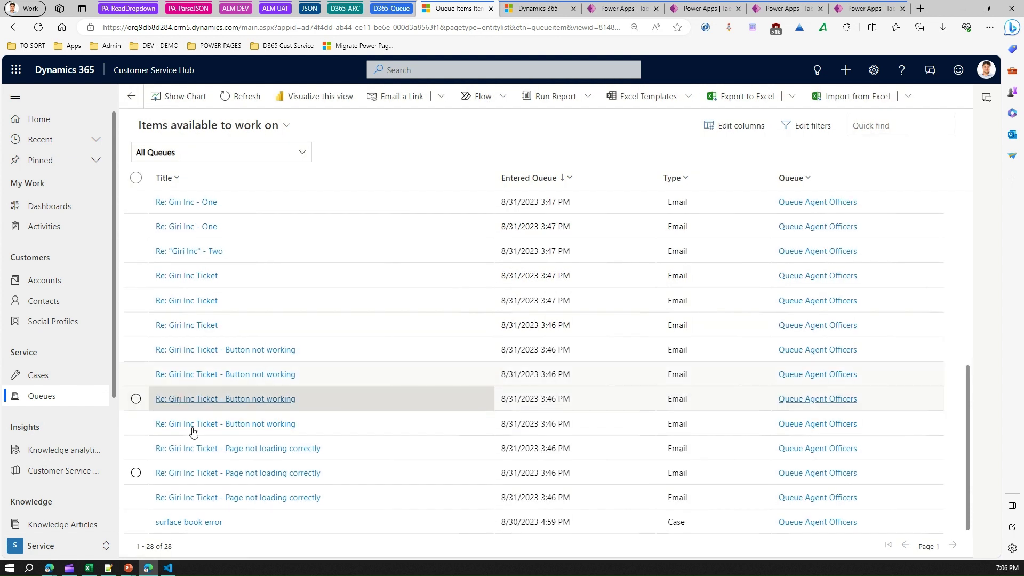
{"action": "left_click", "coordinate": [136, 522]}
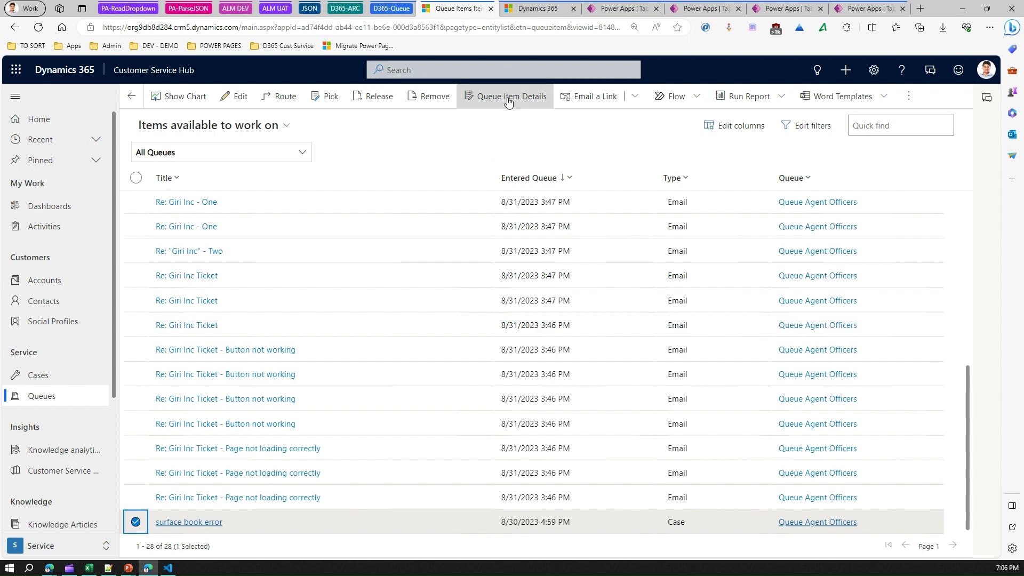
{"action": "left_click", "coordinate": [510, 97]}
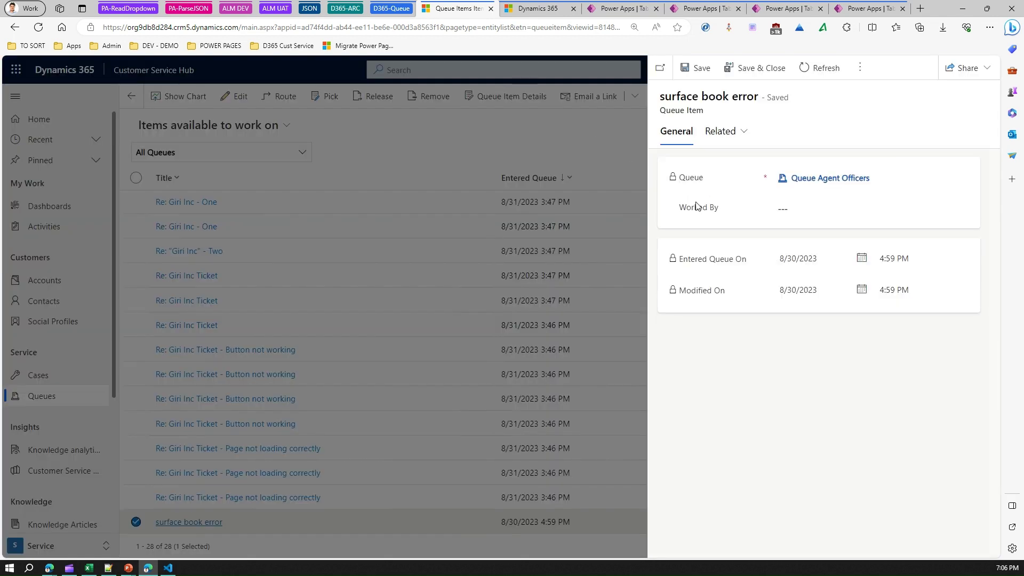
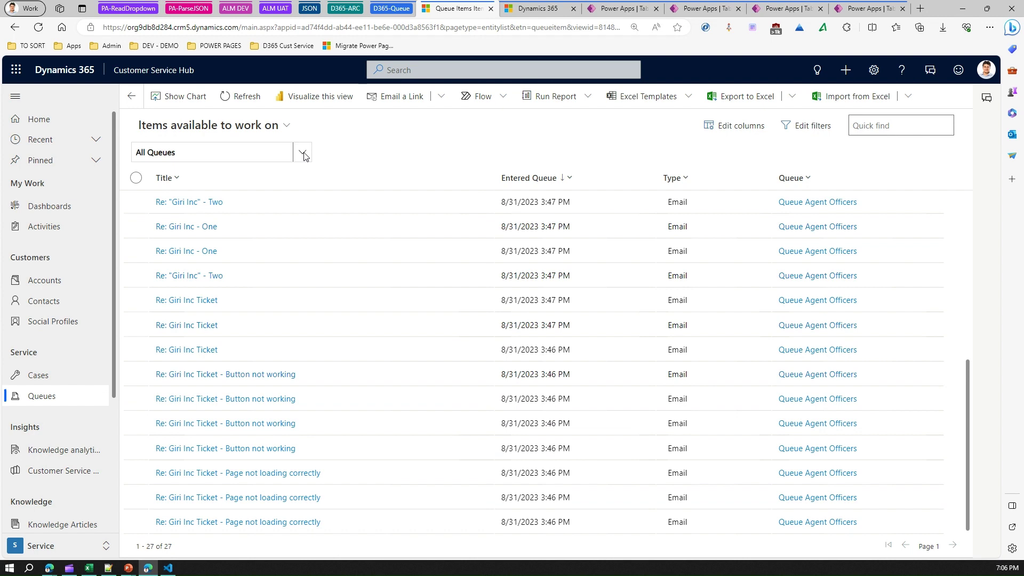
Switch to the 'Cases I am Working On' view and open the surface book error queue item details.
{"action": "left_click", "coordinate": [305, 154]}
{"action": "left_click", "coordinate": [273, 128]}
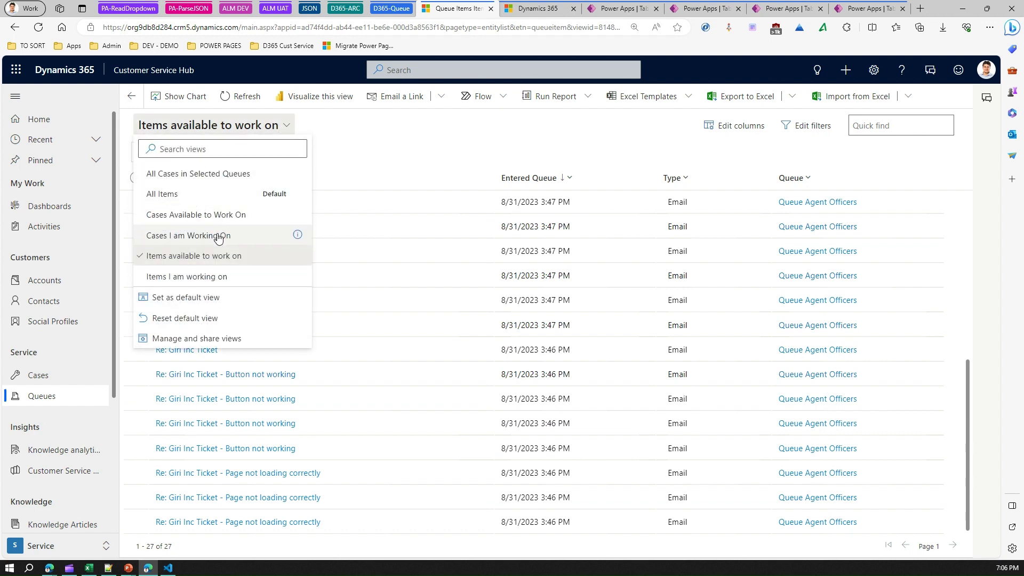
{"action": "left_click", "coordinate": [218, 236]}
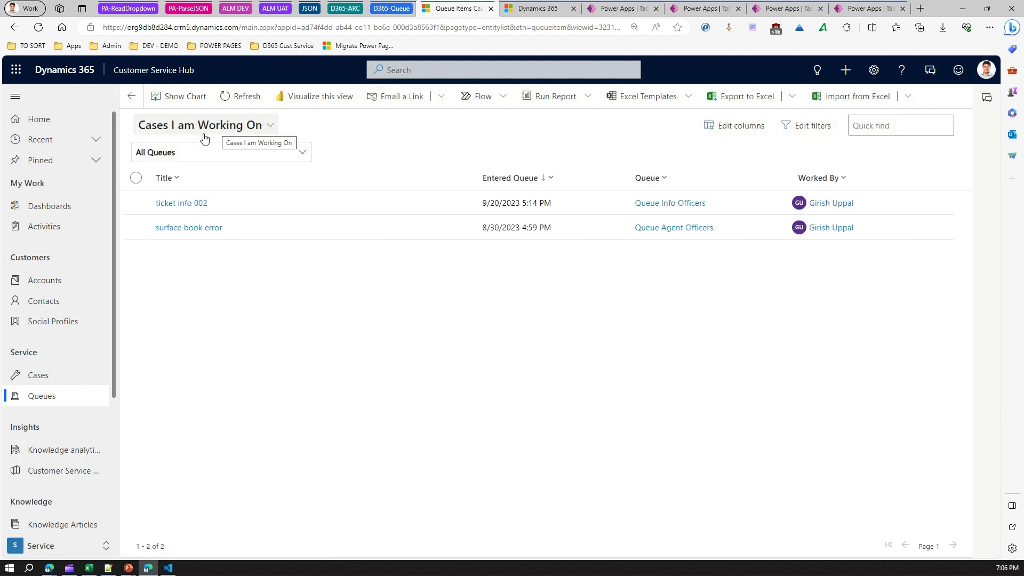
{"action": "left_click", "coordinate": [136, 229]}
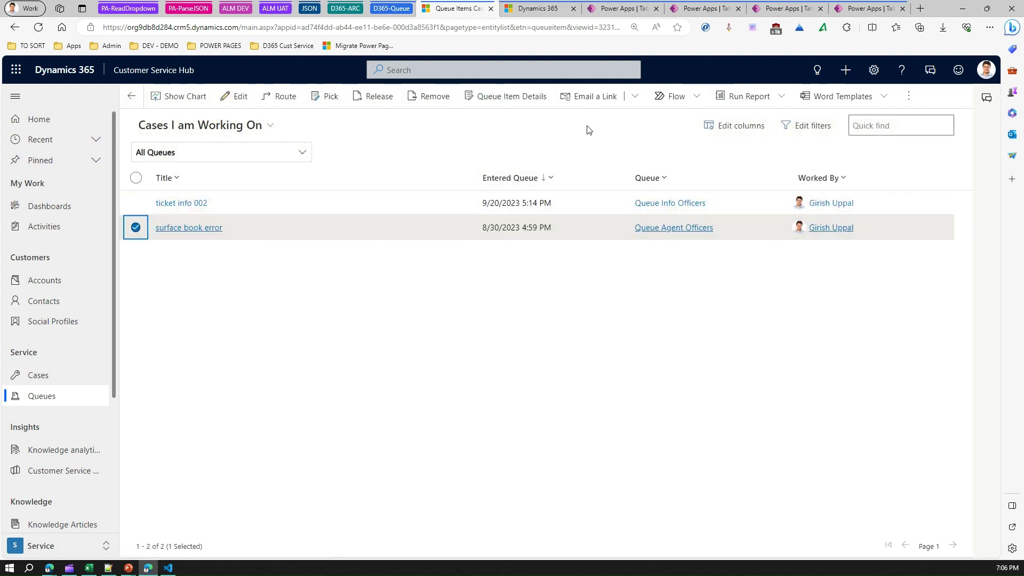
{"action": "left_click", "coordinate": [538, 96]}
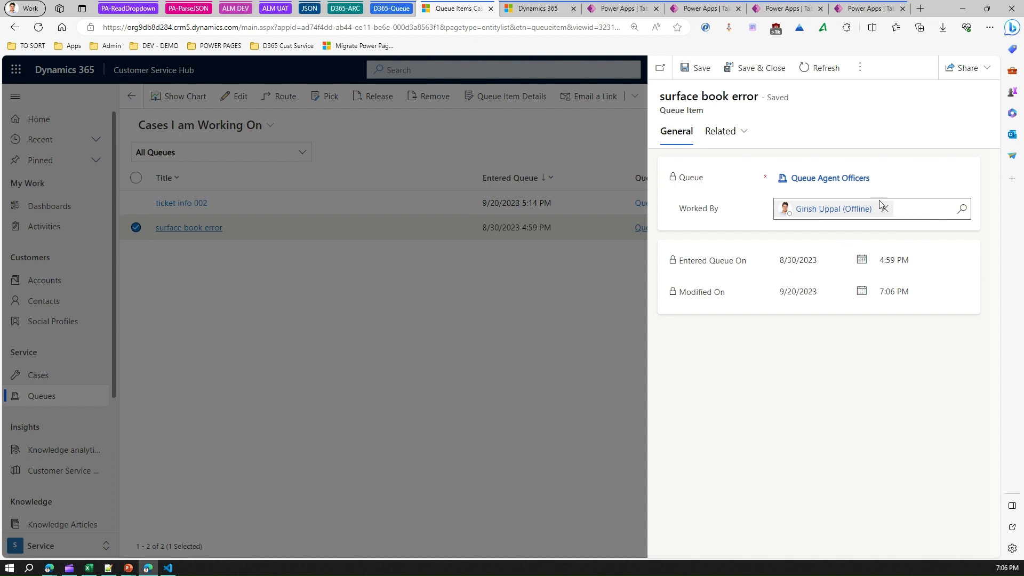
Close the details pane and release the surface book error case back to its queue.
{"action": "left_click", "coordinate": [860, 67]}
{"action": "left_click", "coordinate": [797, 122]}
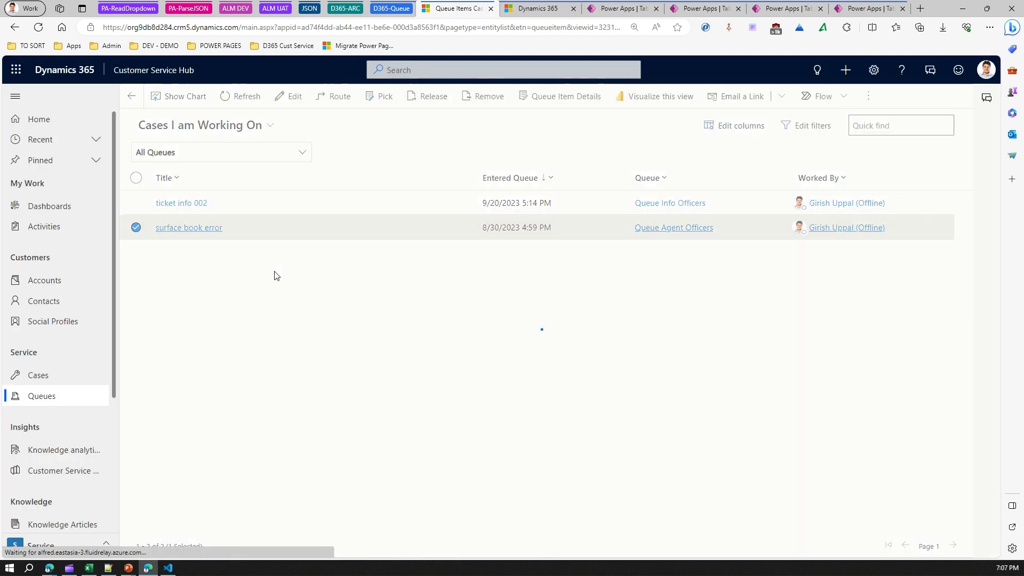
{"action": "left_click", "coordinate": [138, 230]}
{"action": "left_click", "coordinate": [137, 229]}
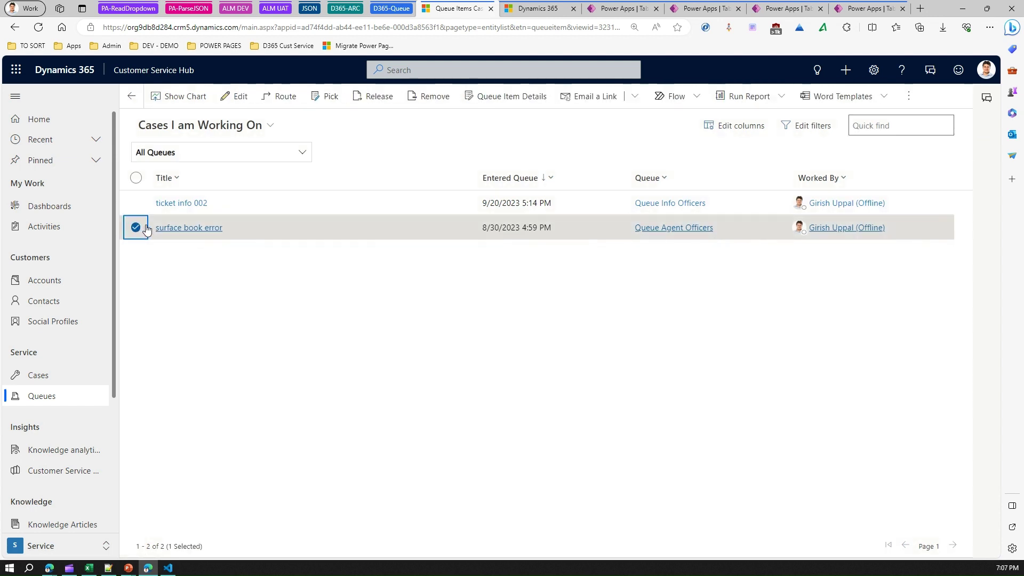
{"action": "left_click", "coordinate": [365, 98]}
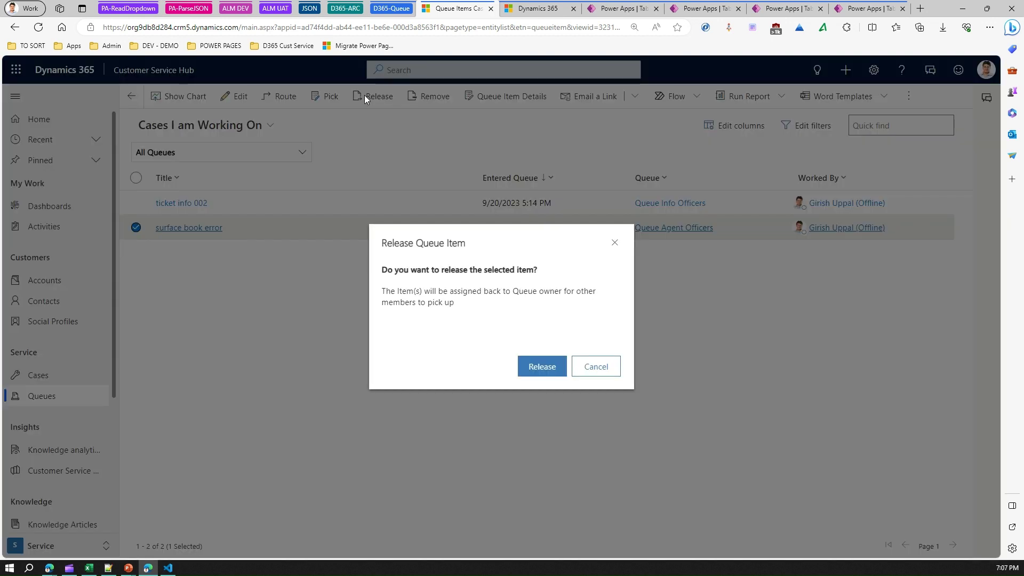
{"action": "left_click", "coordinate": [538, 368]}
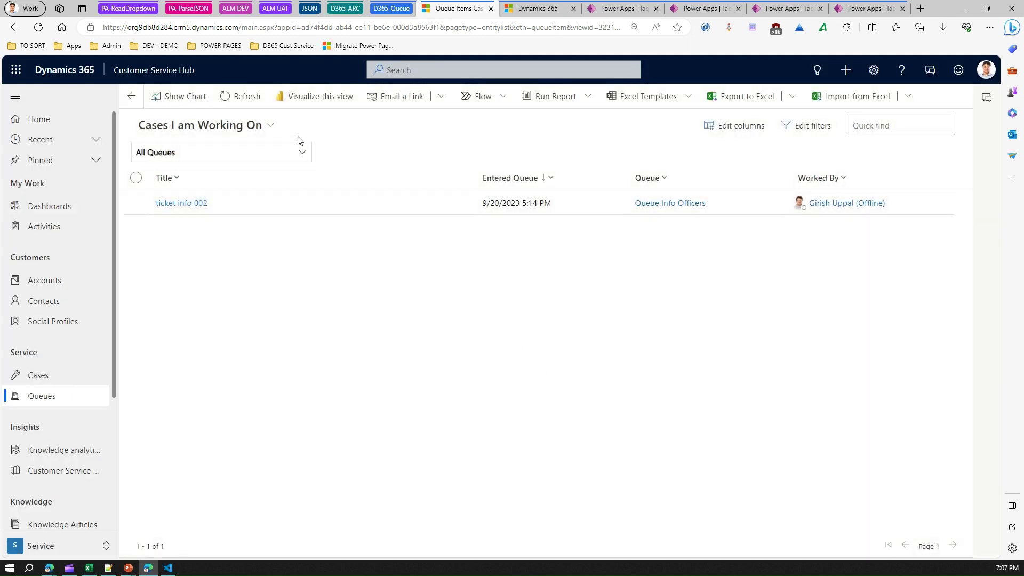
{"action": "left_click", "coordinate": [272, 125]}
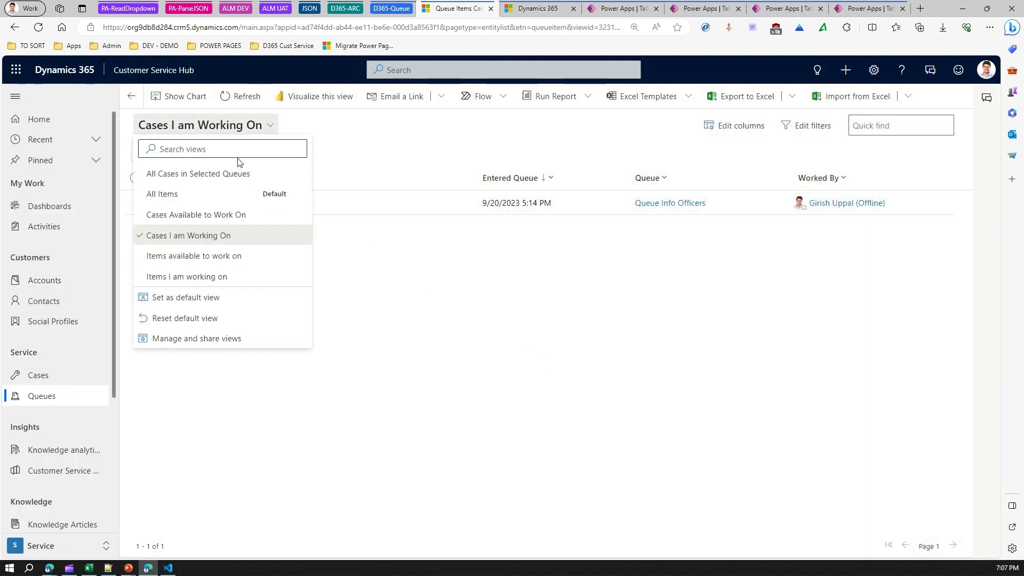
In the All Items view, open the surface book error details and check its Worked By field.
{"action": "left_click", "coordinate": [201, 192]}
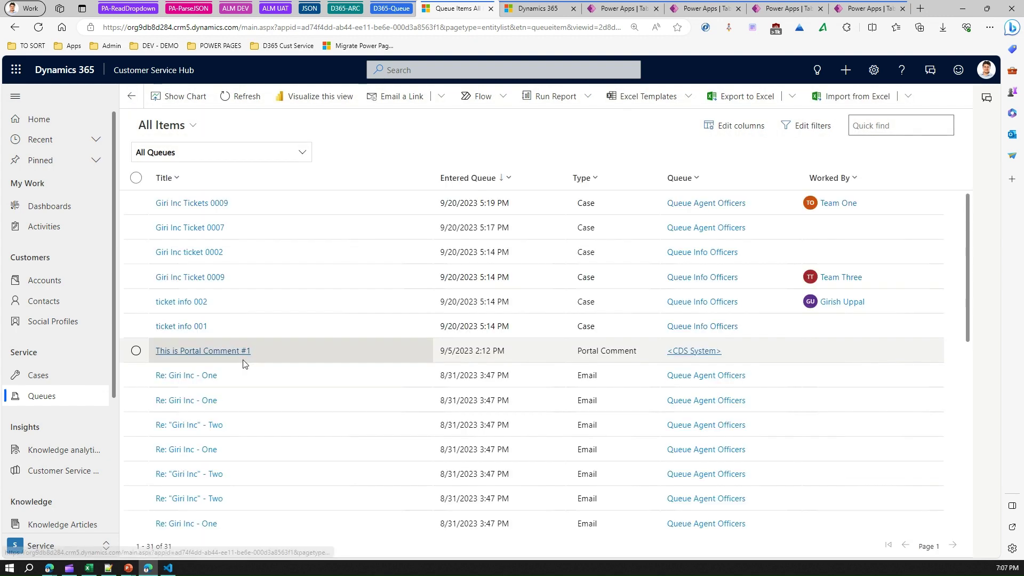
{"action": "scroll", "coordinate": [244, 363], "scroll_direction": "down", "scroll_amount": 8}
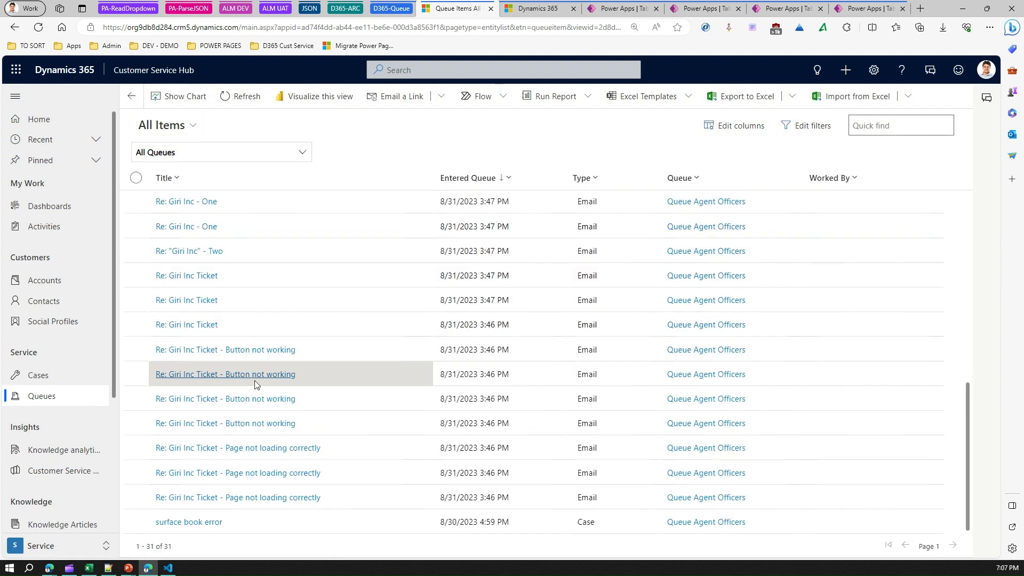
{"action": "left_click", "coordinate": [135, 522]}
{"action": "left_click", "coordinate": [533, 96]}
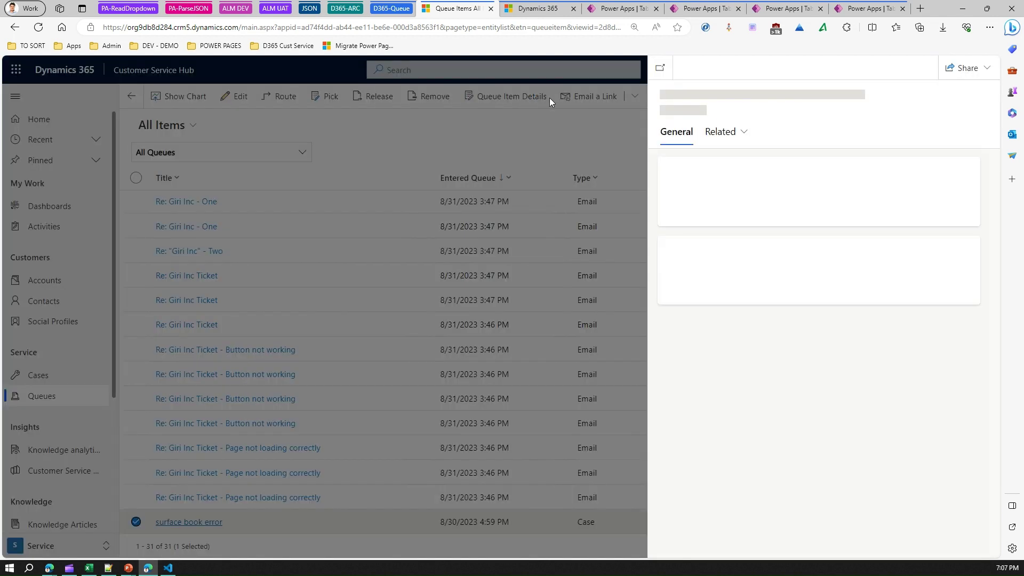
{"action": "left_click", "coordinate": [842, 430]}
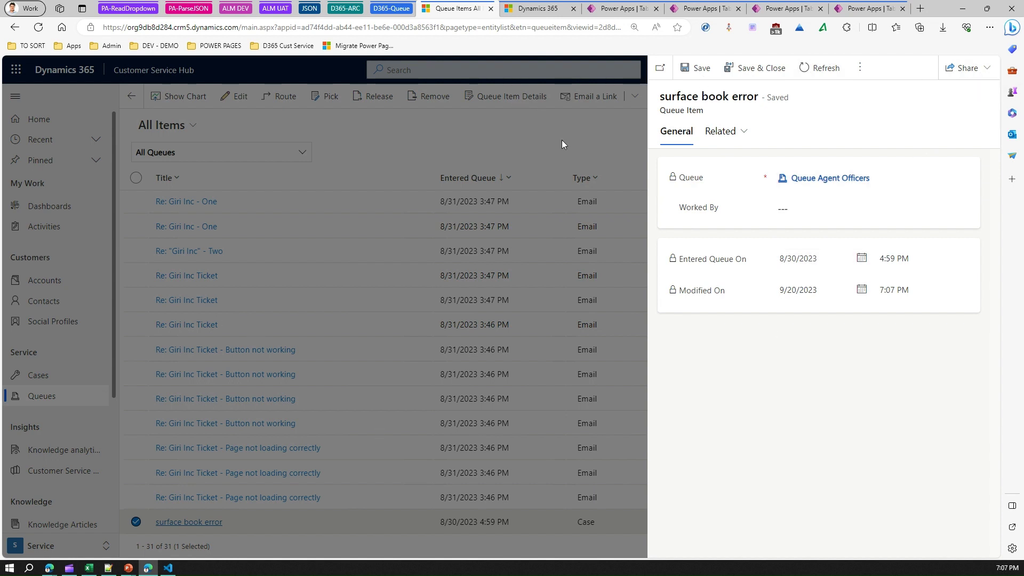
Close the details pane, reload the queue items list, and go to the admin center Queues page.
{"action": "left_click", "coordinate": [860, 68]}
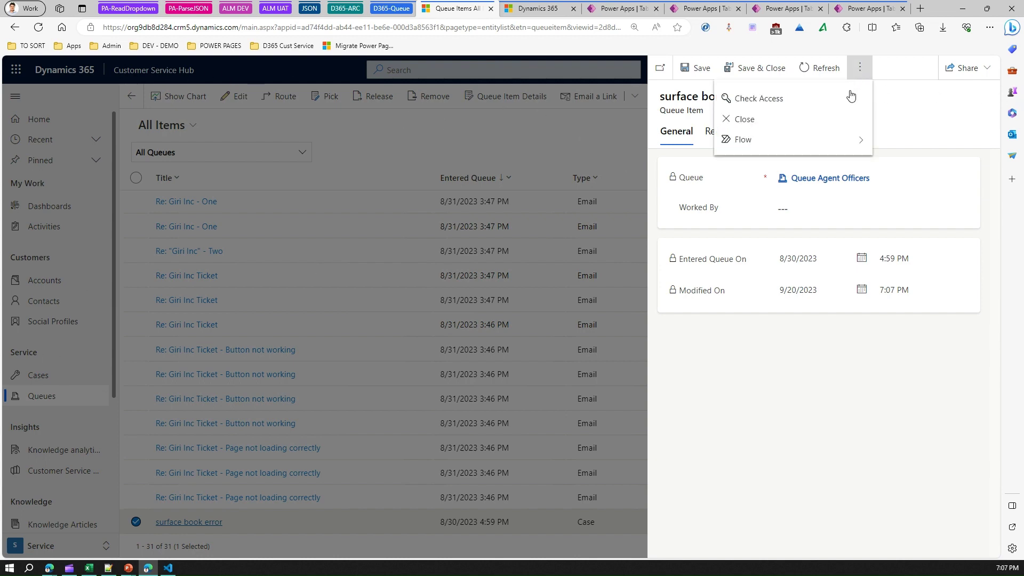
{"action": "left_click", "coordinate": [773, 120]}
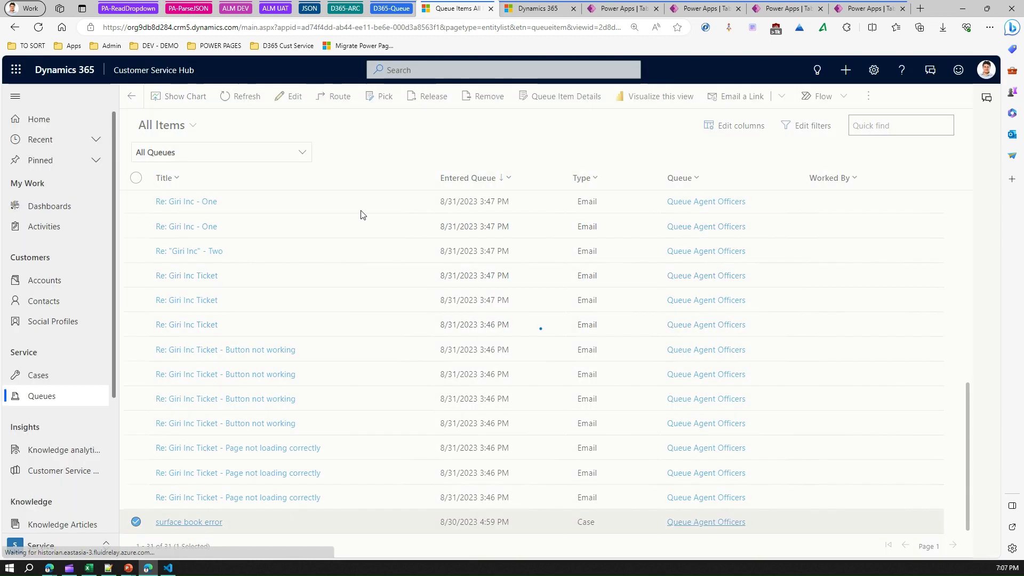
{"action": "left_click", "coordinate": [61, 399]}
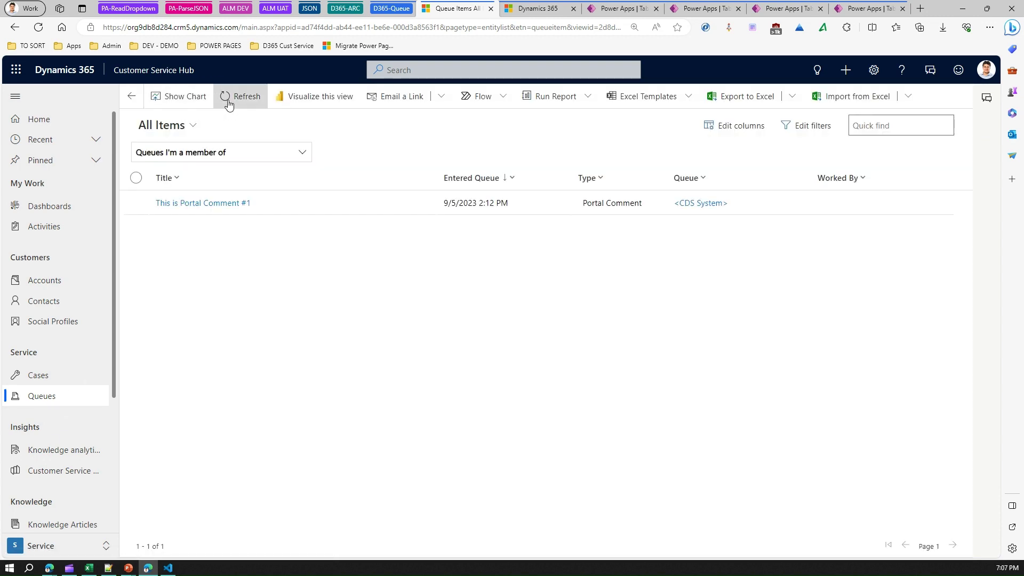
{"action": "left_click", "coordinate": [540, 12]}
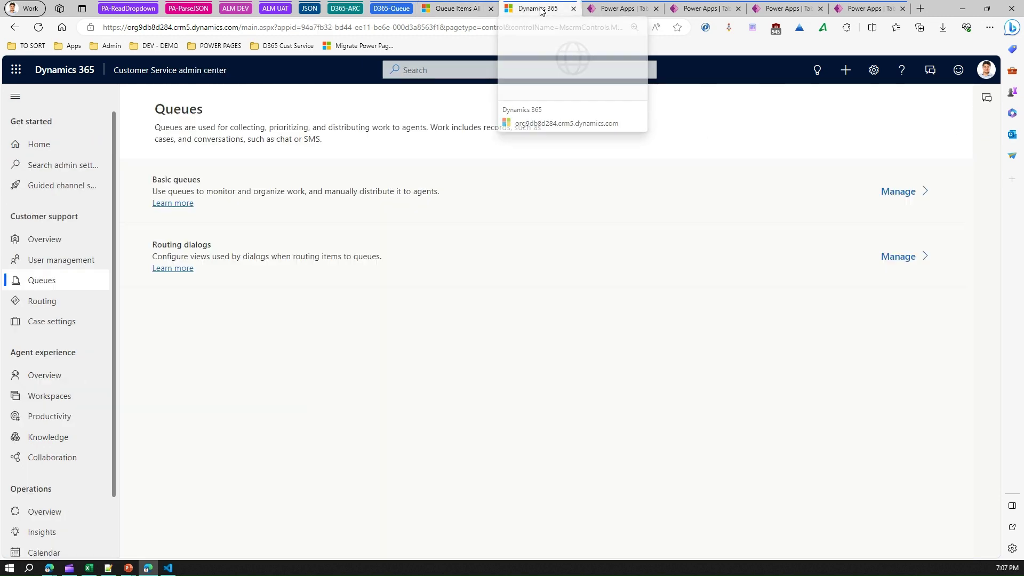
Open Manage for Basic queues in the admin center to list My Active Queues.
{"action": "left_click", "coordinate": [453, 11]}
{"action": "left_click", "coordinate": [155, 70]}
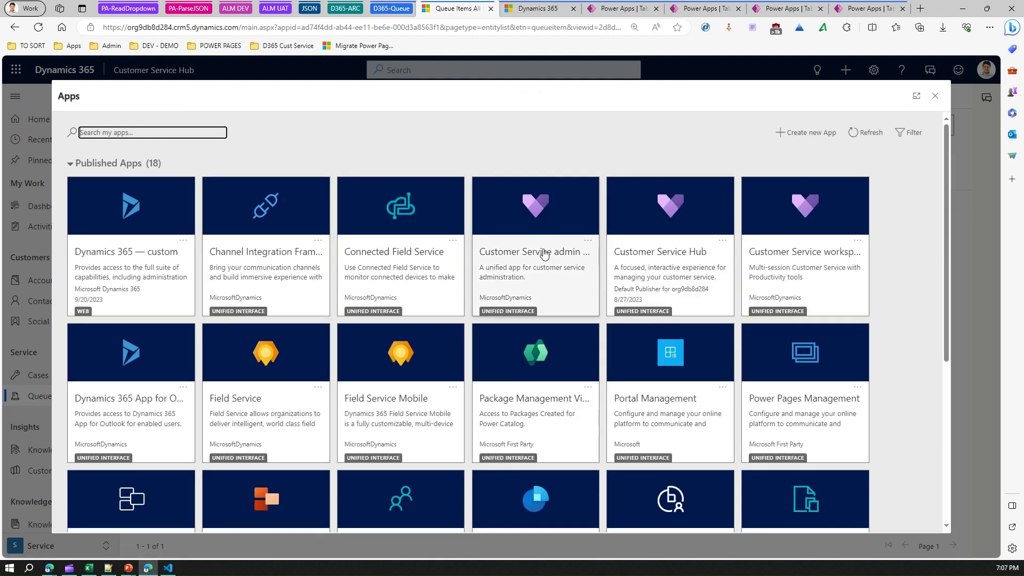
{"action": "left_click", "coordinate": [528, 12]}
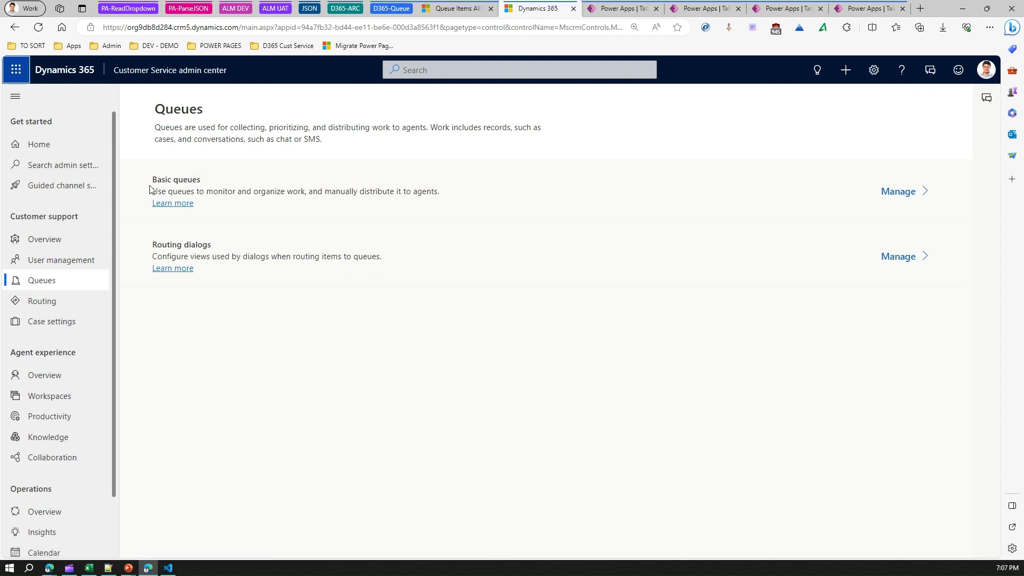
{"action": "left_click_drag", "start_coordinate": [178, 192], "coordinate": [391, 191]}
{"action": "left_click", "coordinate": [313, 192]}
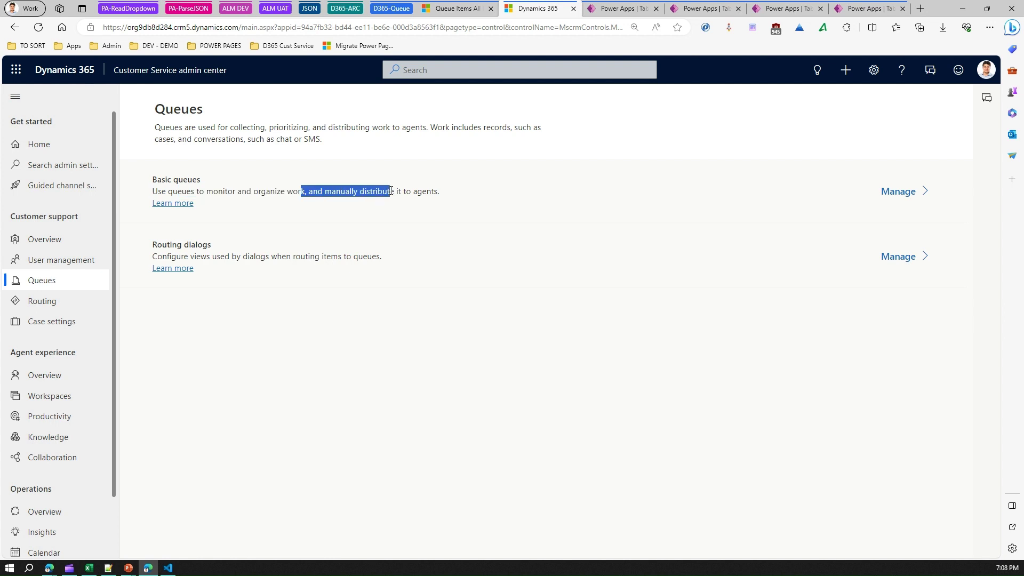
{"action": "left_click", "coordinate": [899, 192]}
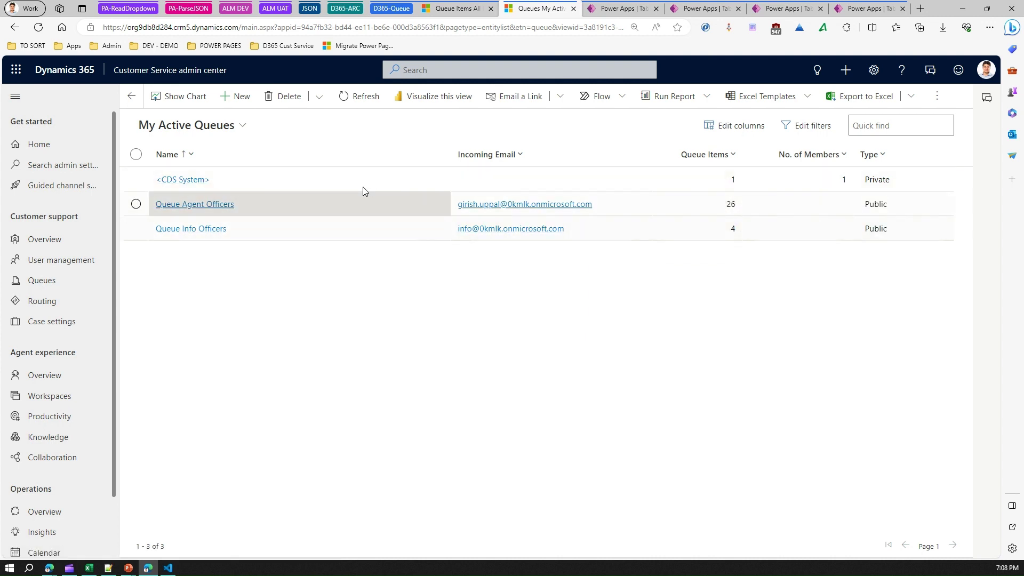
Start a new queue named 'VIP Queue' and set its type to Private.
{"action": "left_click", "coordinate": [237, 100]}
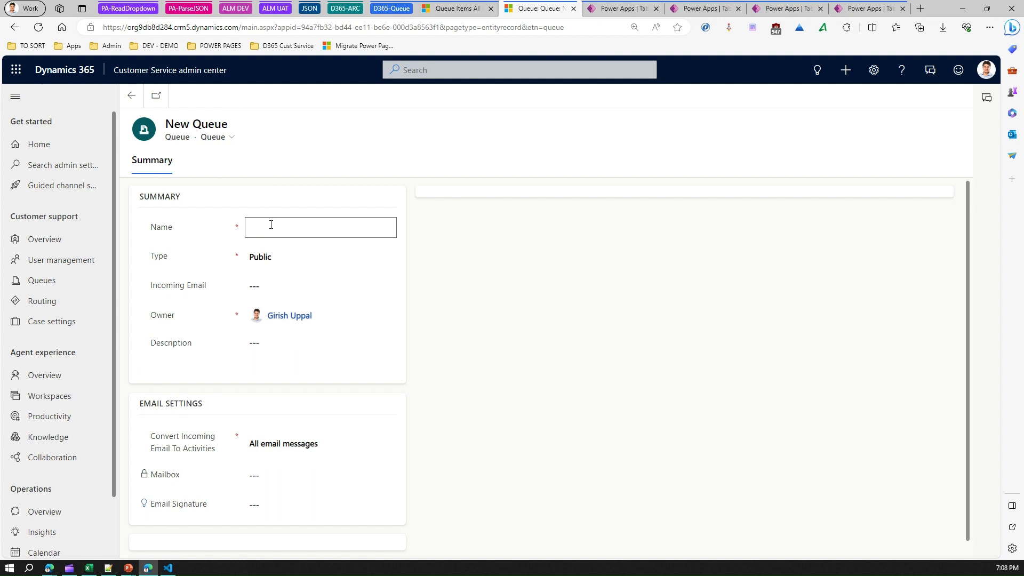
{"action": "type", "text": "VIP Queue"}
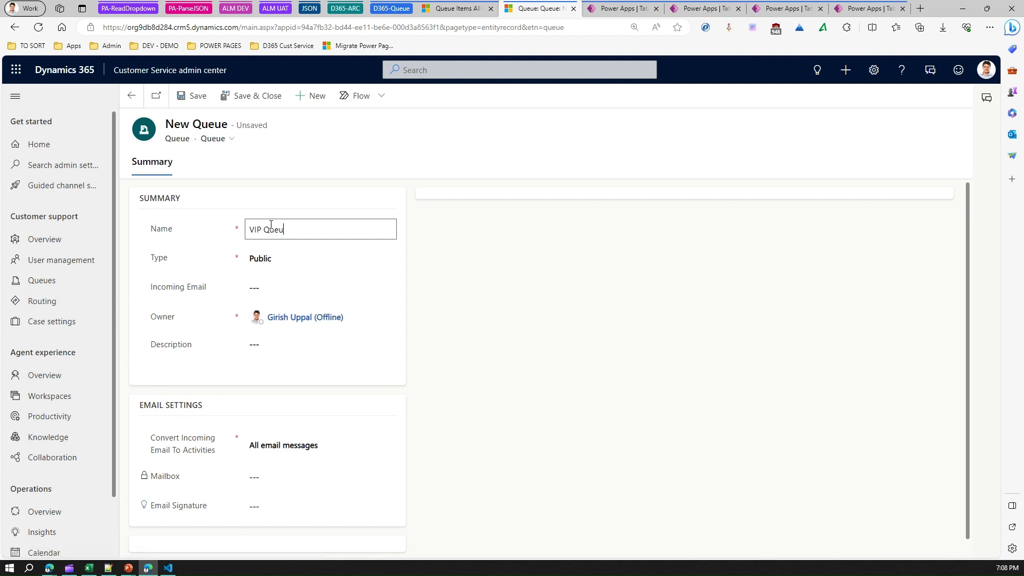
{"action": "left_click", "coordinate": [311, 263]}
{"action": "left_click", "coordinate": [313, 265]}
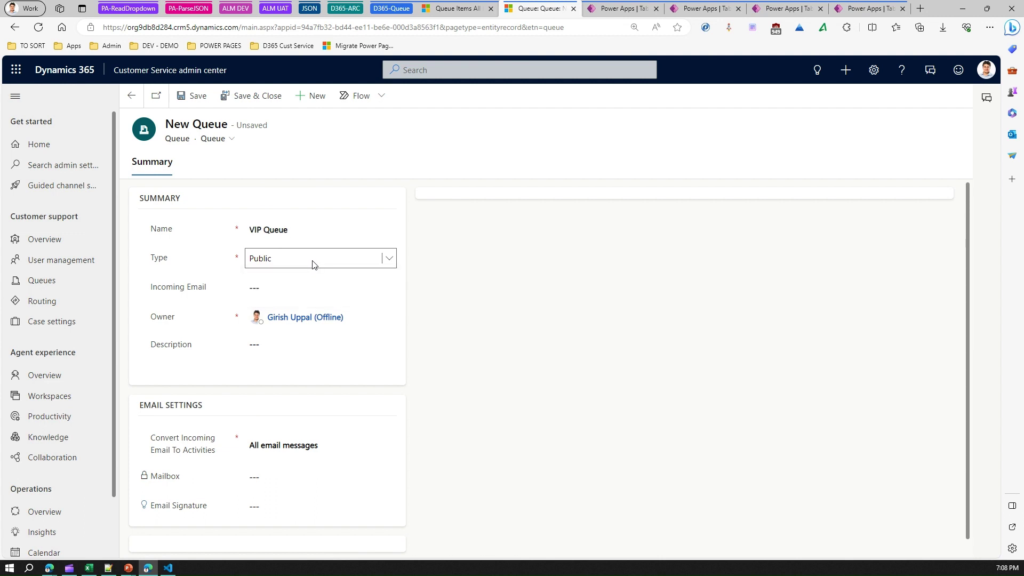
{"action": "left_click", "coordinate": [314, 265]}
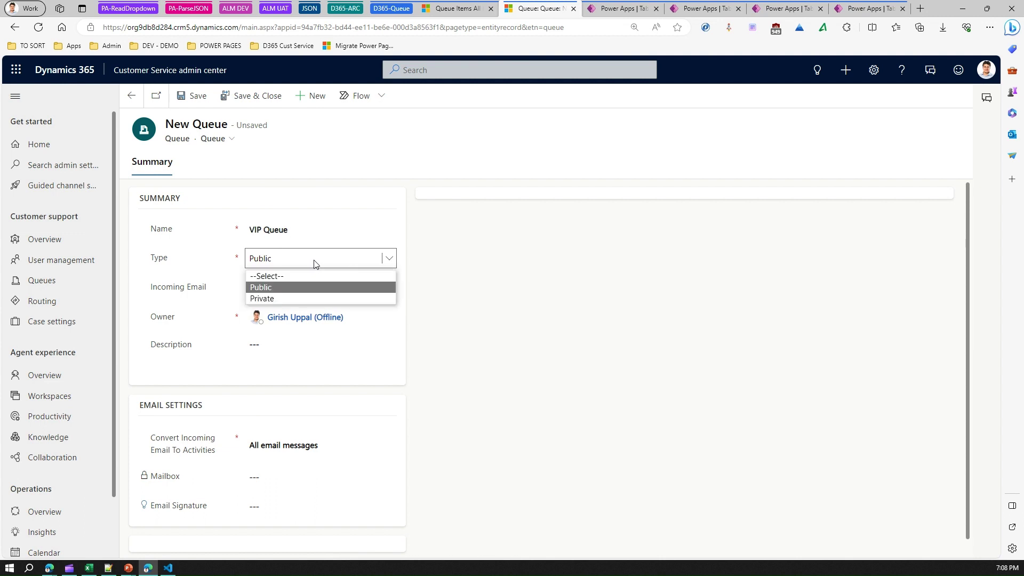
{"action": "left_click", "coordinate": [303, 299]}
Enter an incoming email address, then delete it so the field stays empty.
{"action": "left_click", "coordinate": [263, 288]}
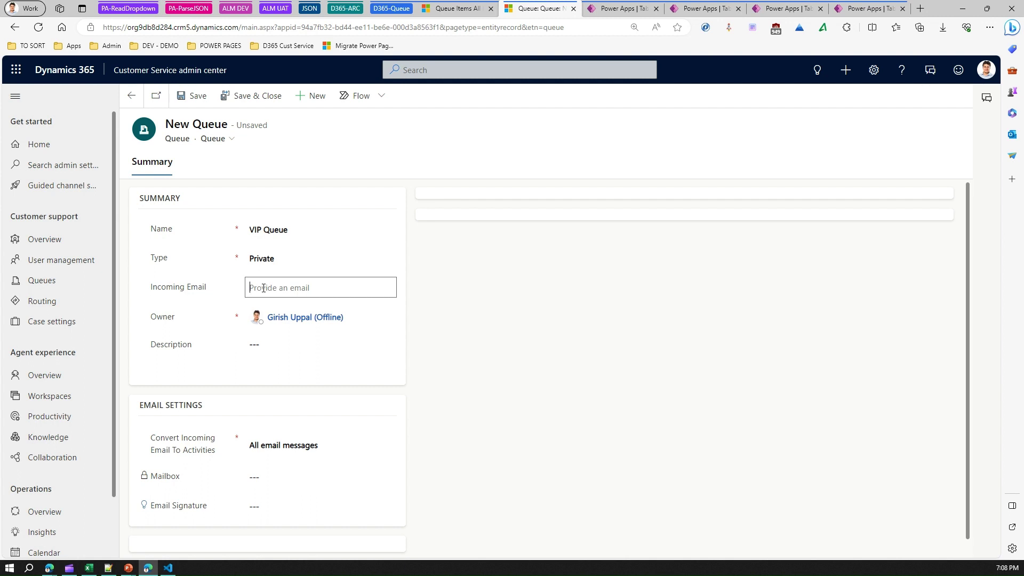
{"action": "left_click_drag", "start_coordinate": [307, 282], "coordinate": [224, 285]}
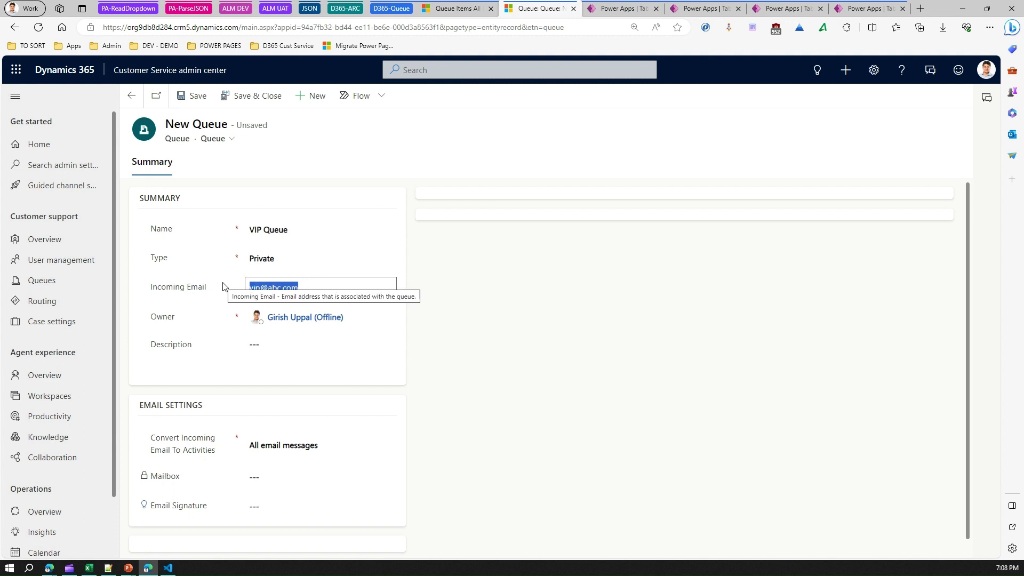
{"action": "key", "text": "BackSpace"}
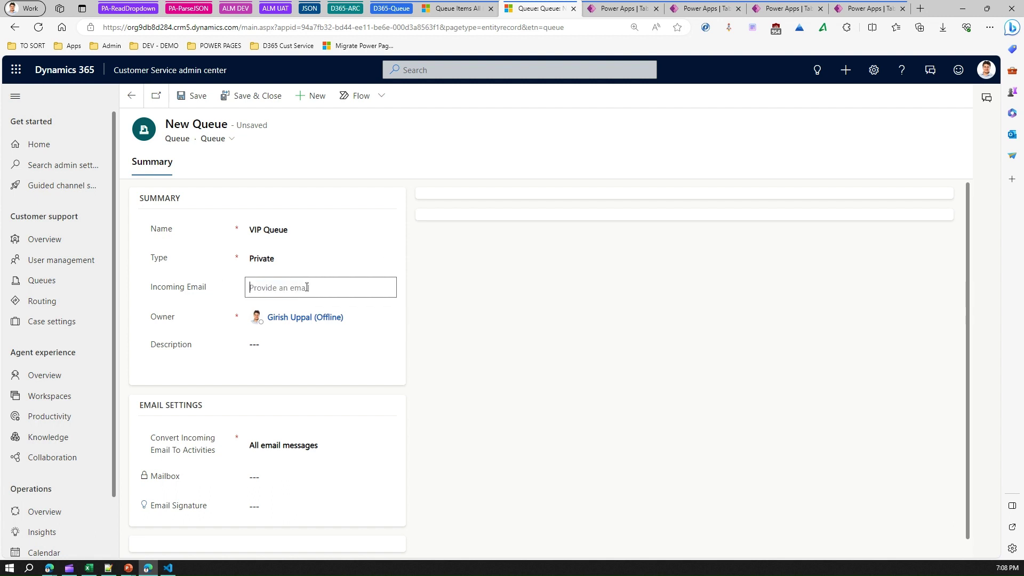
{"action": "left_click", "coordinate": [288, 357]}
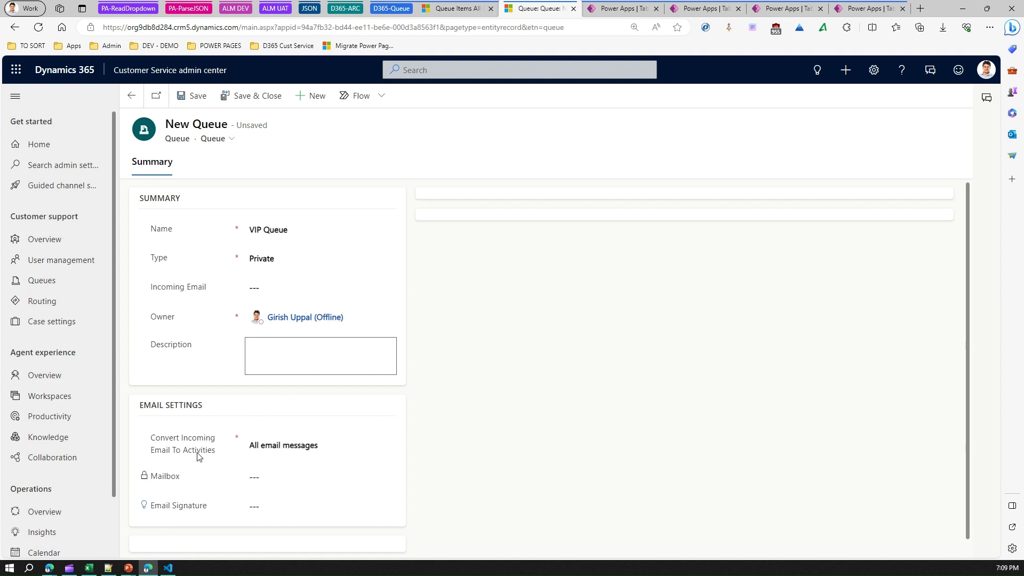
Keep 'All email messages' for conversion, choose the personal email signature, and save VIP Queue.
{"action": "left_click", "coordinate": [309, 447]}
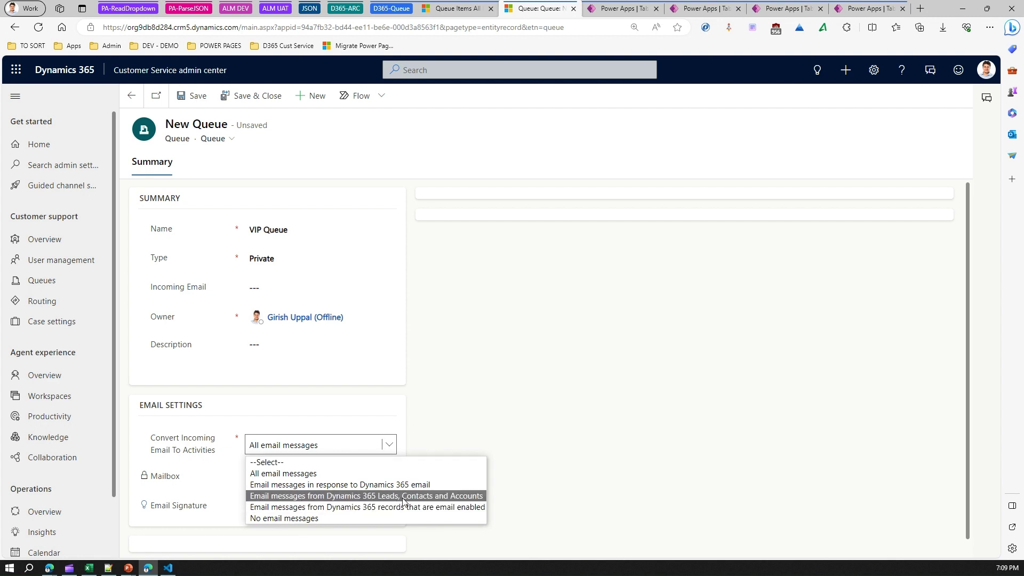
{"action": "left_click", "coordinate": [515, 389]}
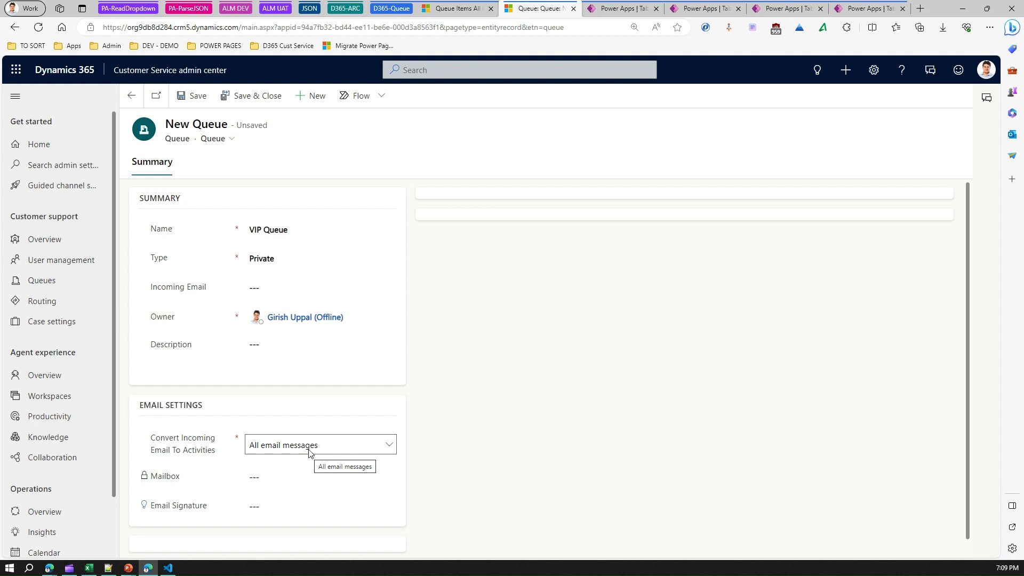
{"action": "left_click", "coordinate": [274, 507]}
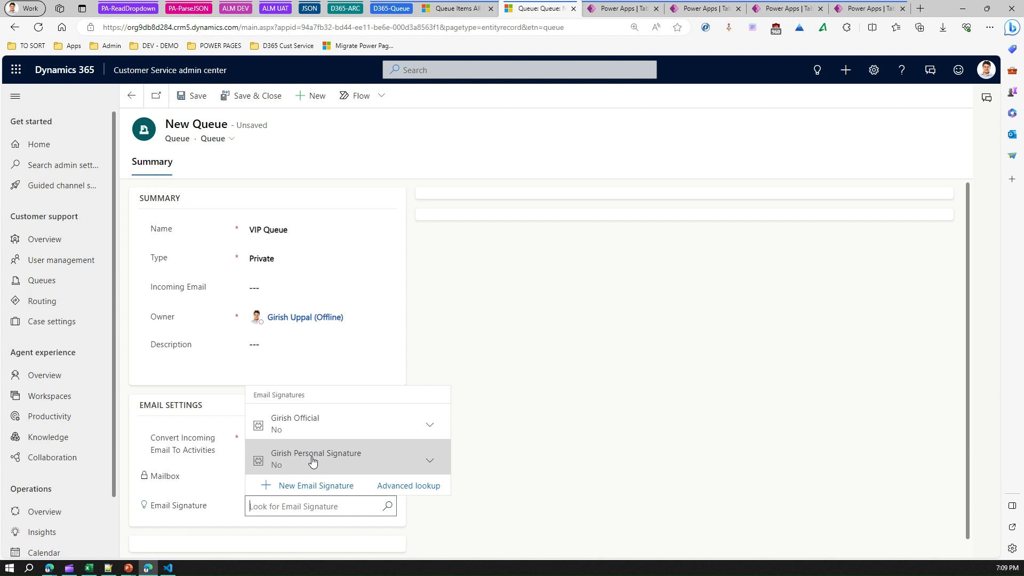
{"action": "left_click", "coordinate": [313, 461]}
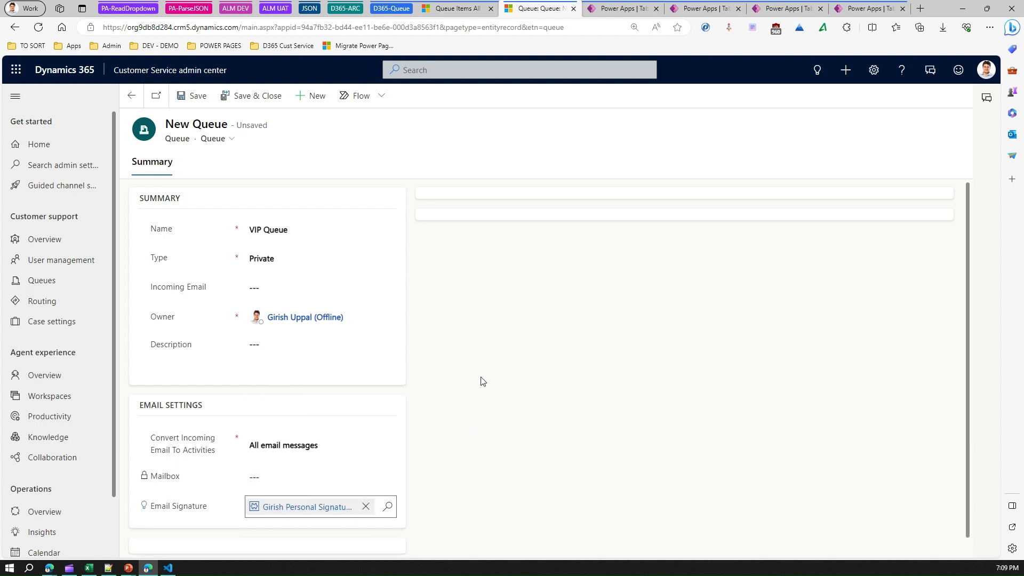
{"action": "left_click", "coordinate": [195, 97]}
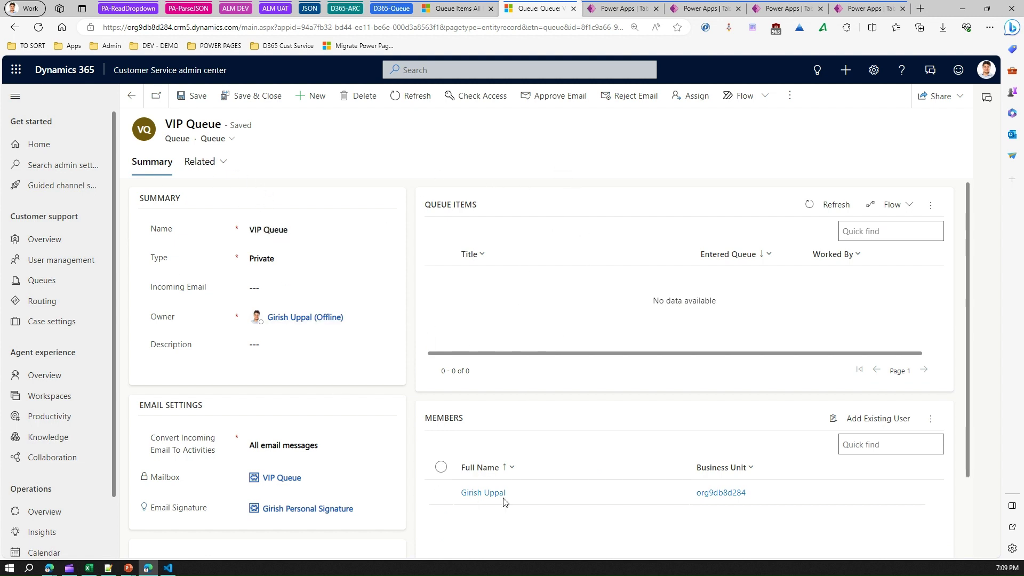
In the Hub's All Cases list, select case 111 and add it to VIP Queue.
{"action": "left_click", "coordinate": [448, 9]}
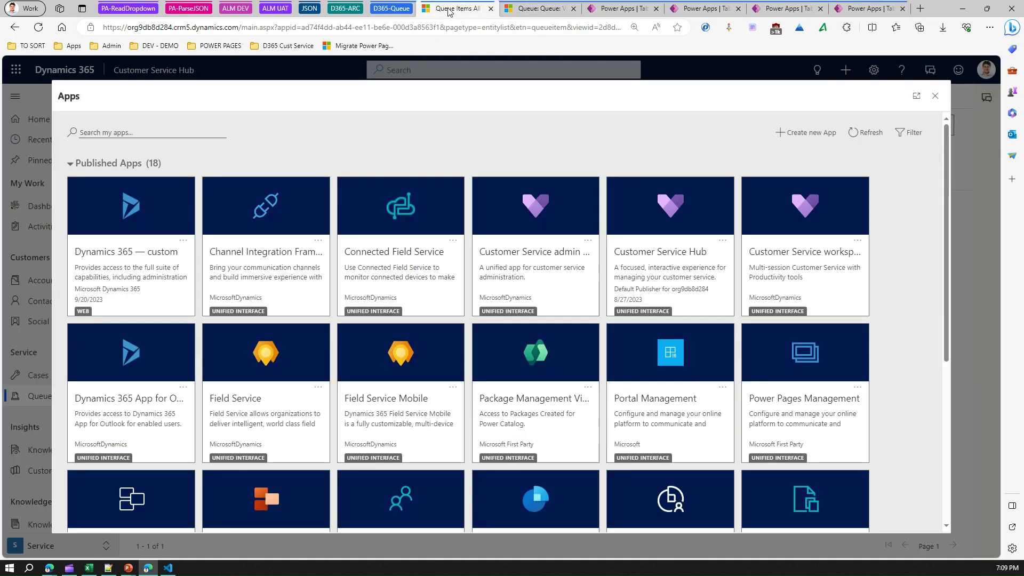
{"action": "left_click", "coordinate": [935, 96]}
{"action": "left_click", "coordinate": [39, 376]}
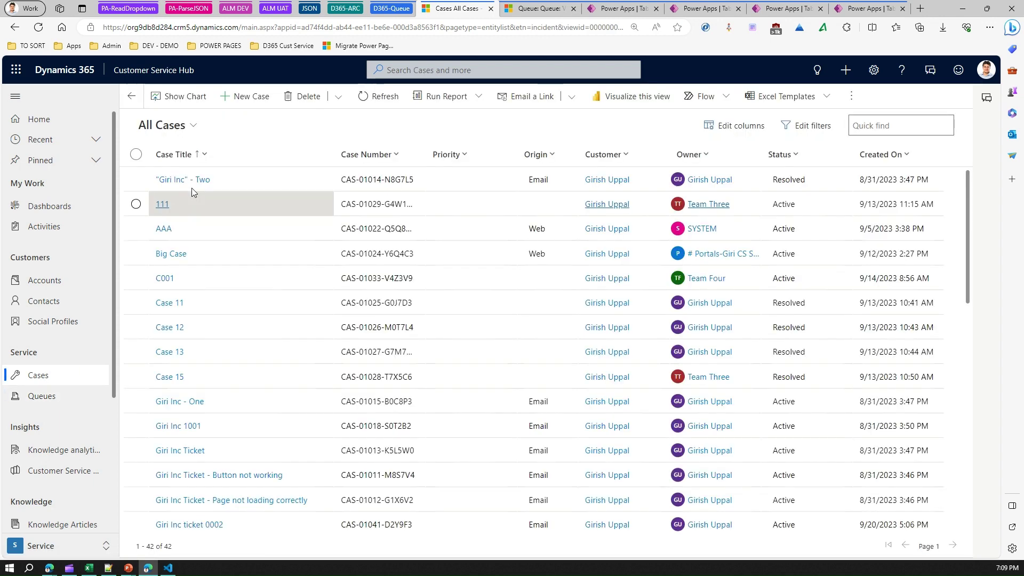
{"action": "left_click", "coordinate": [136, 207]}
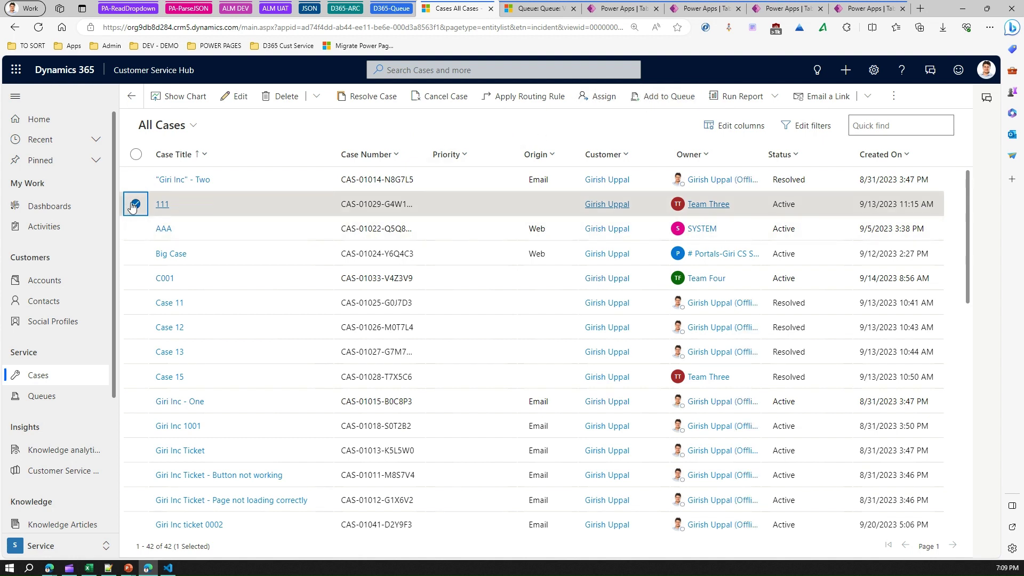
{"action": "left_click", "coordinate": [660, 98]}
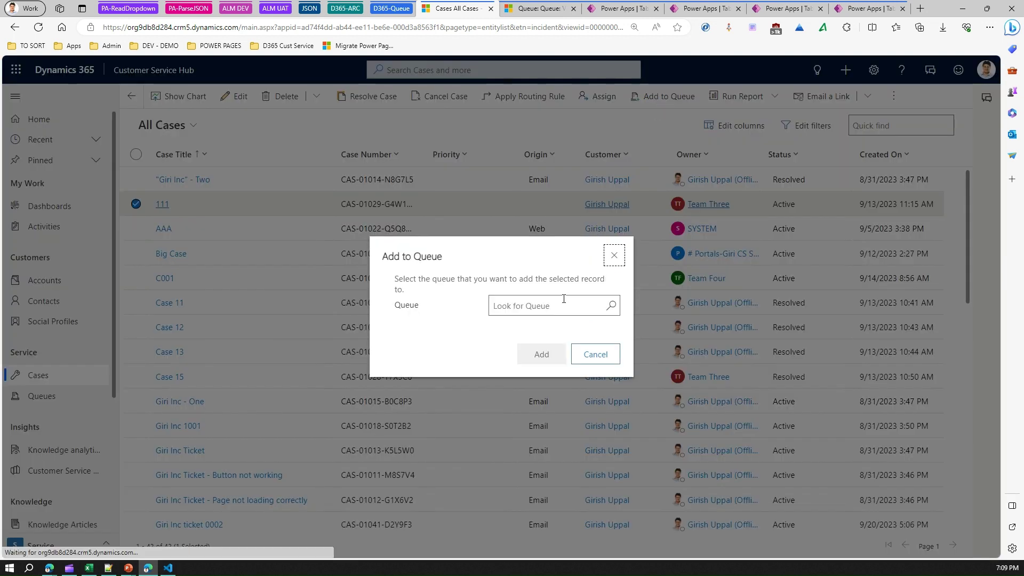
{"action": "left_click", "coordinate": [563, 302]}
{"action": "left_click", "coordinate": [564, 301]}
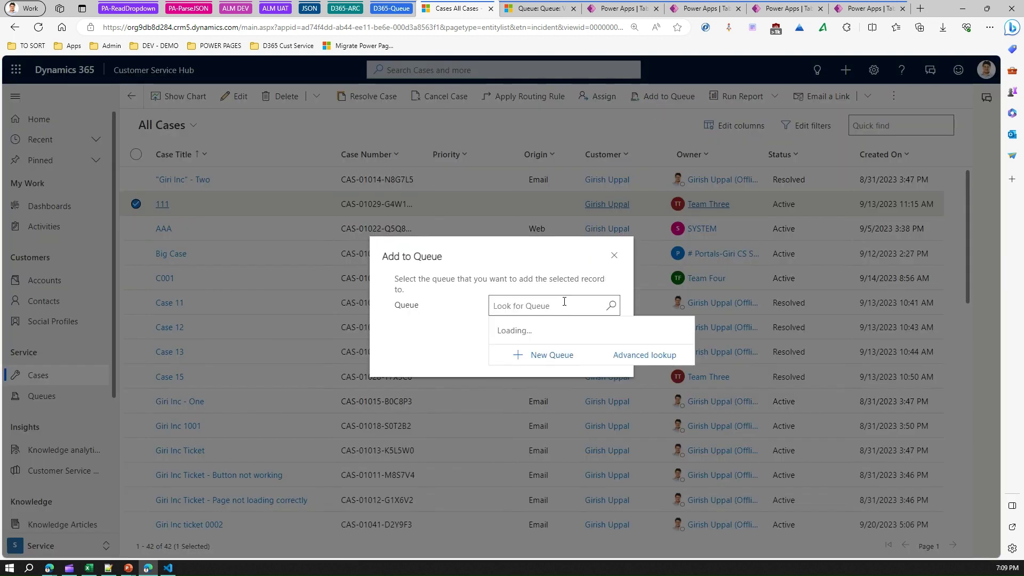
{"action": "left_click", "coordinate": [530, 426]}
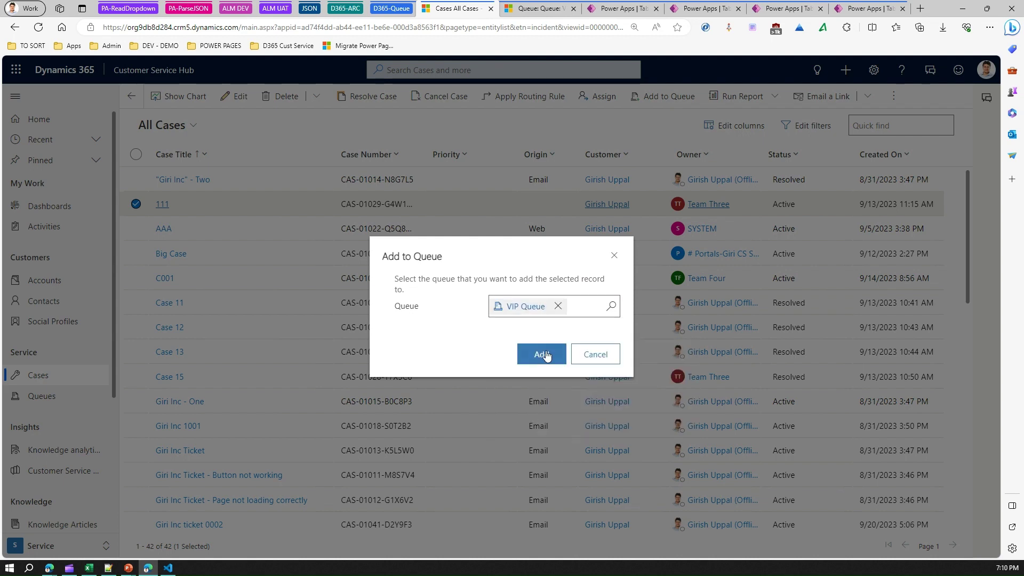
{"action": "left_click", "coordinate": [544, 353]}
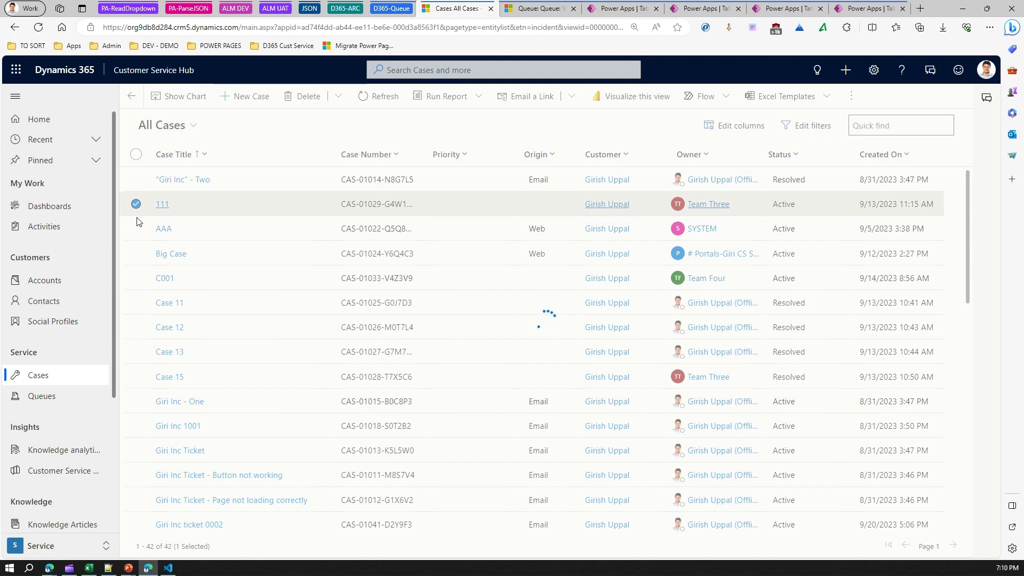
Select case AAA, open Assign, and try finding a user or team by searching 'vip'.
{"action": "left_click", "coordinate": [136, 229]}
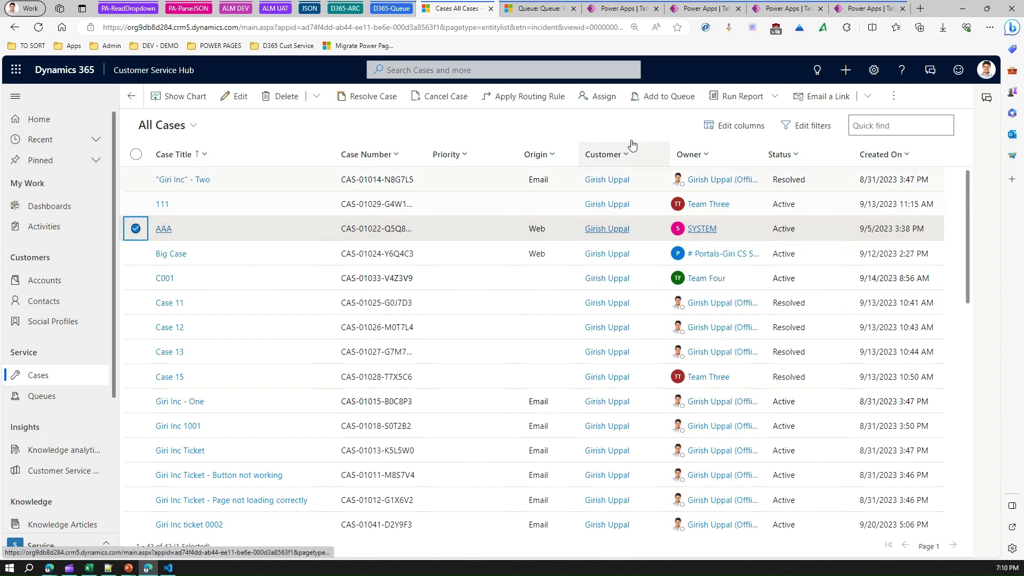
{"action": "left_click", "coordinate": [604, 97]}
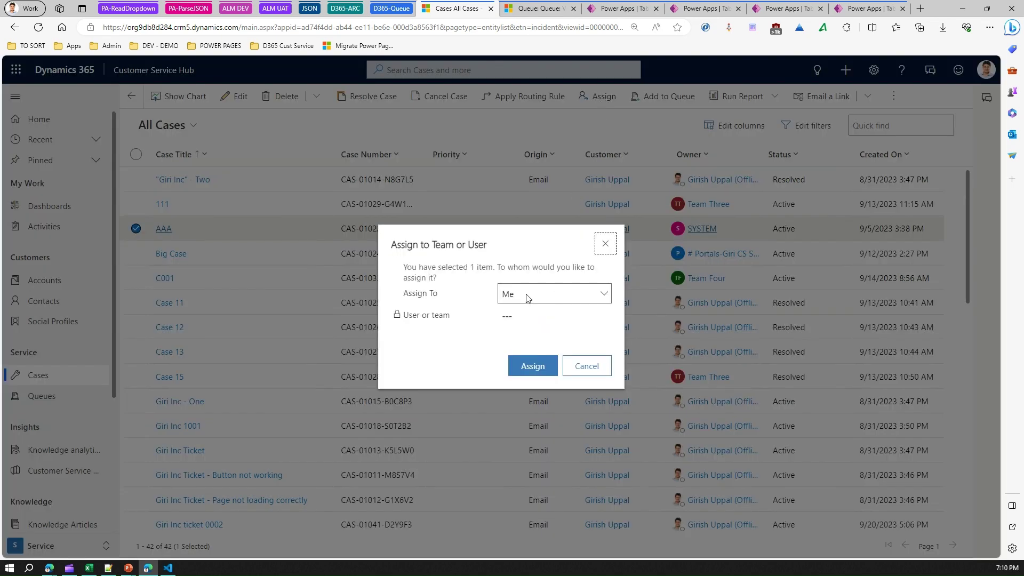
{"action": "left_click", "coordinate": [526, 297]}
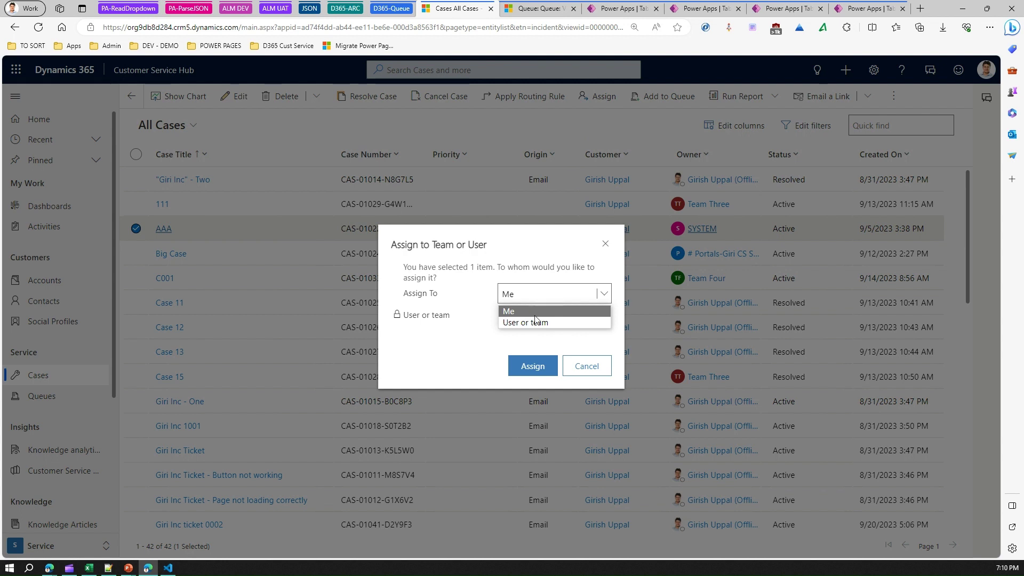
{"action": "left_click", "coordinate": [537, 320]}
{"action": "left_click", "coordinate": [538, 319]}
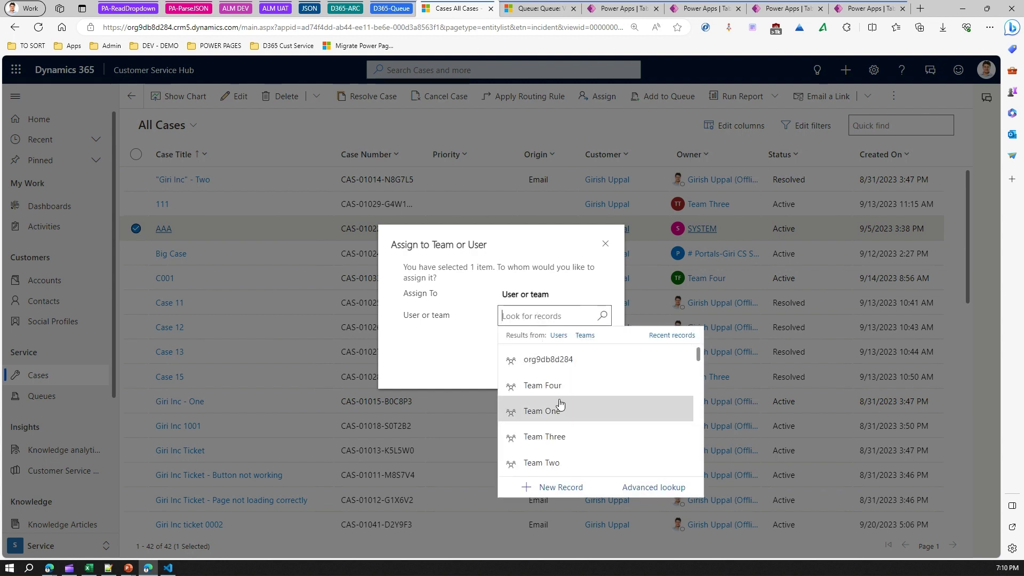
{"action": "scroll", "coordinate": [561, 405], "scroll_direction": "down", "scroll_amount": 5}
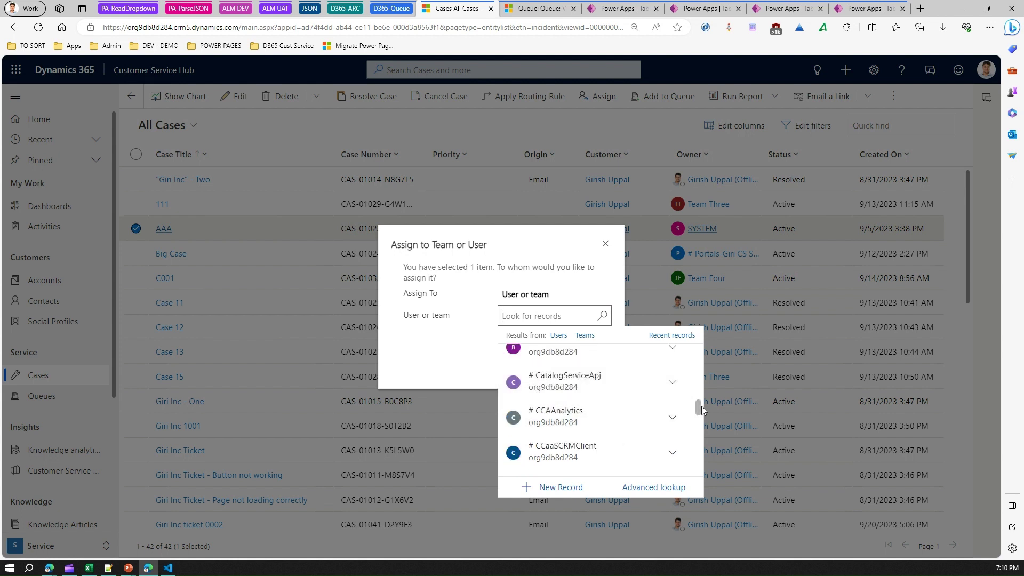
{"action": "left_click_drag", "start_coordinate": [707, 417], "coordinate": [700, 372]}
{"action": "left_click", "coordinate": [546, 317]}
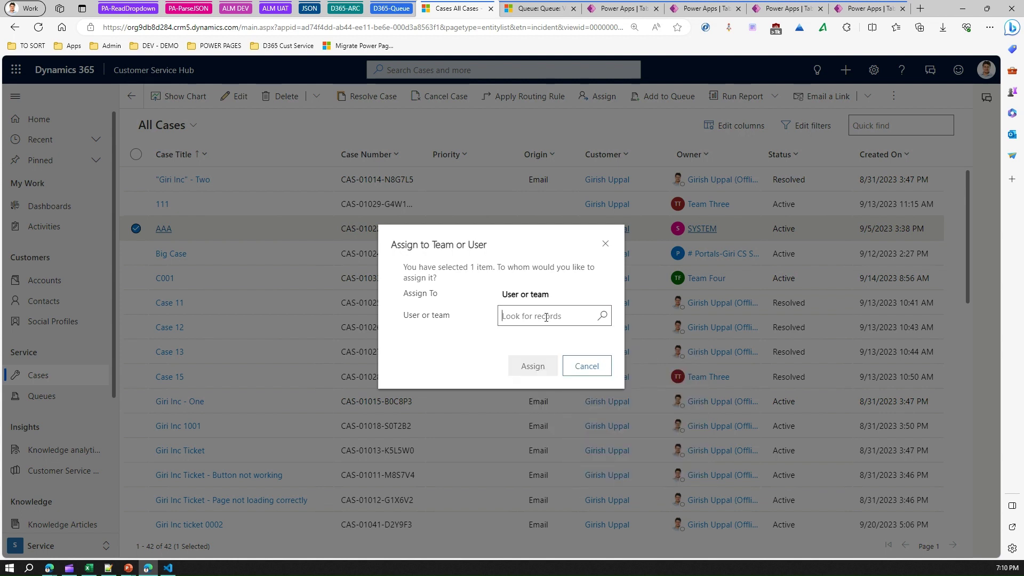
{"action": "type", "text": "vip"}
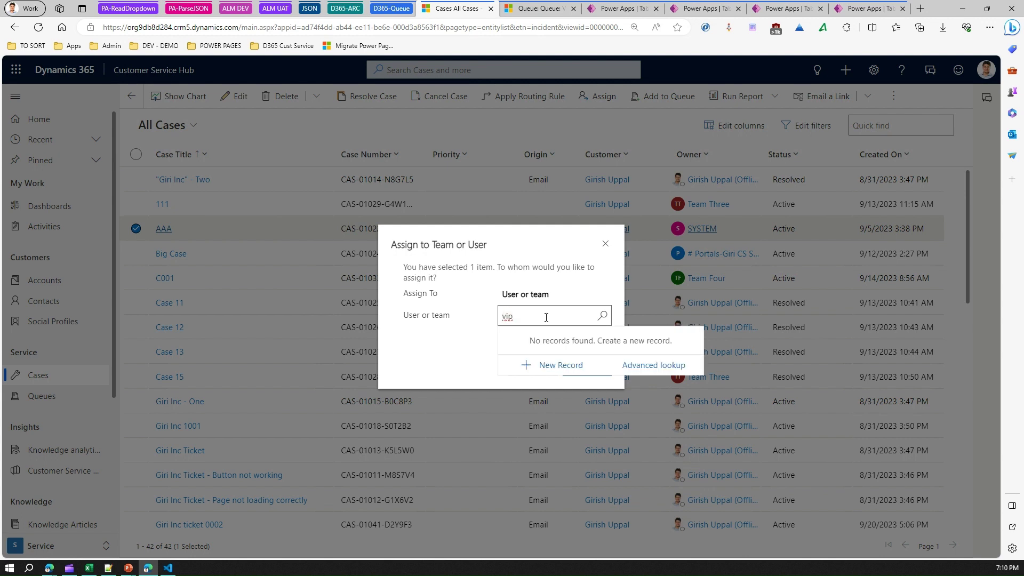
{"action": "double_click", "coordinate": [511, 318]}
{"action": "key", "text": "Escape"}
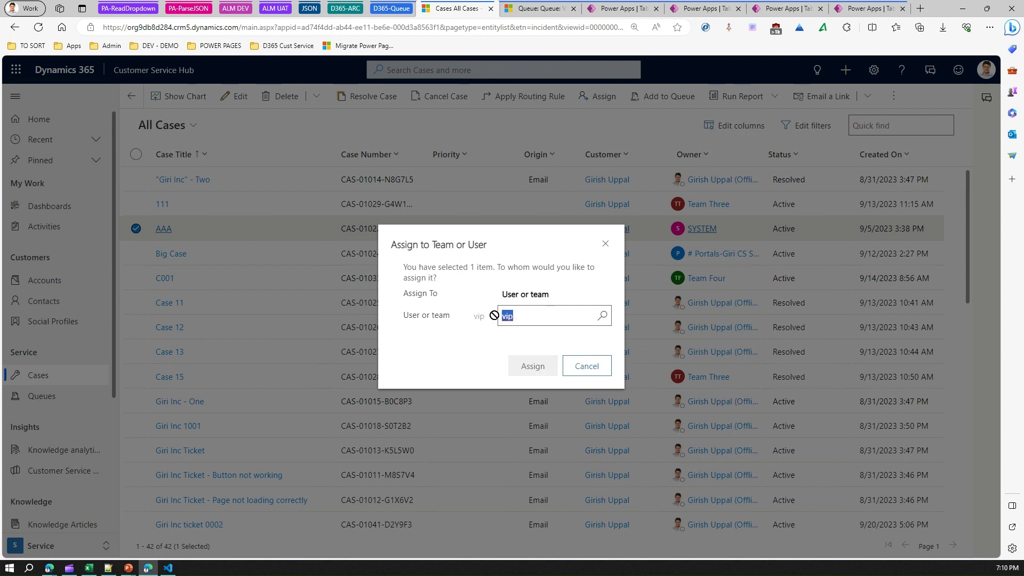
Assign case AAA to Me, then select case C001.
{"action": "left_click", "coordinate": [534, 296]}
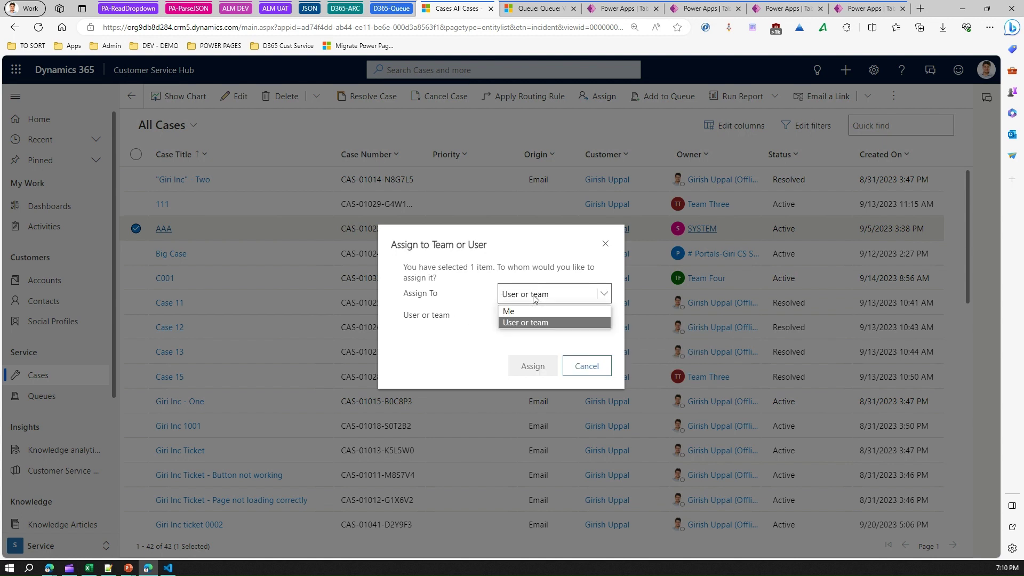
{"action": "left_click", "coordinate": [526, 311]}
{"action": "left_click", "coordinate": [543, 367]}
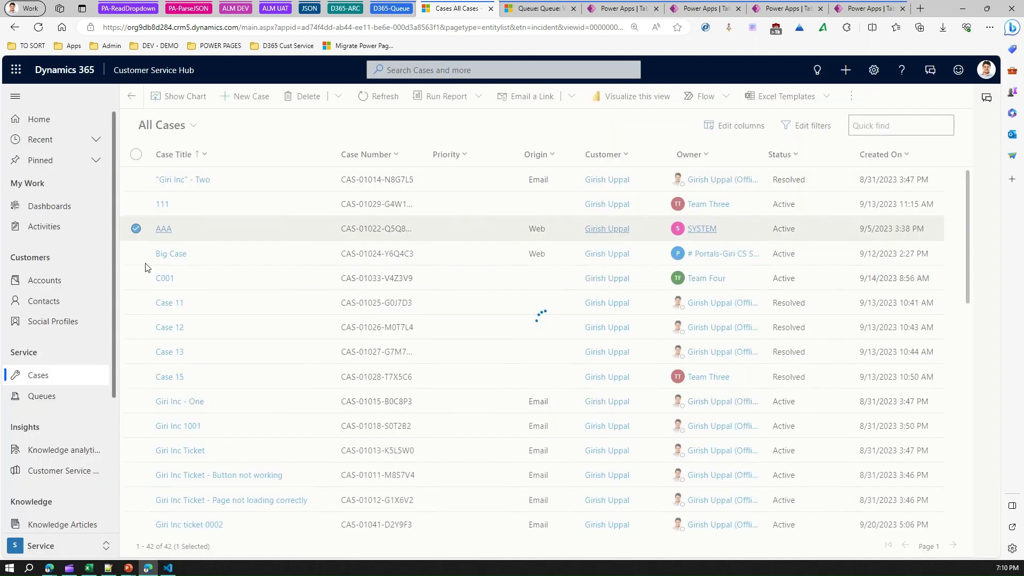
{"action": "left_click", "coordinate": [136, 278]}
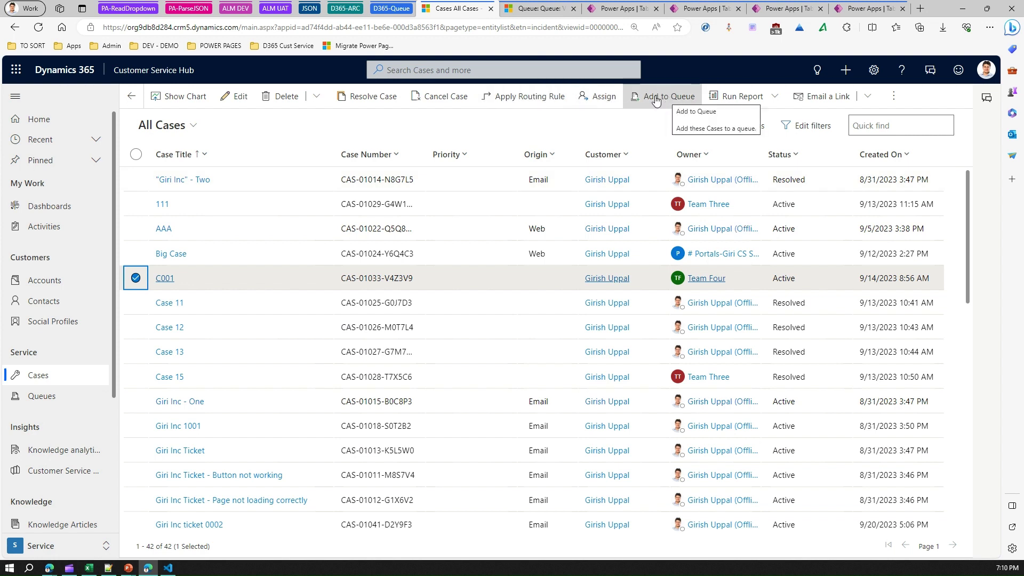
Refresh VIP Queue's items to show case 111, then search members 'alex' and 'team' without adding anyone.
{"action": "left_click", "coordinate": [538, 9]}
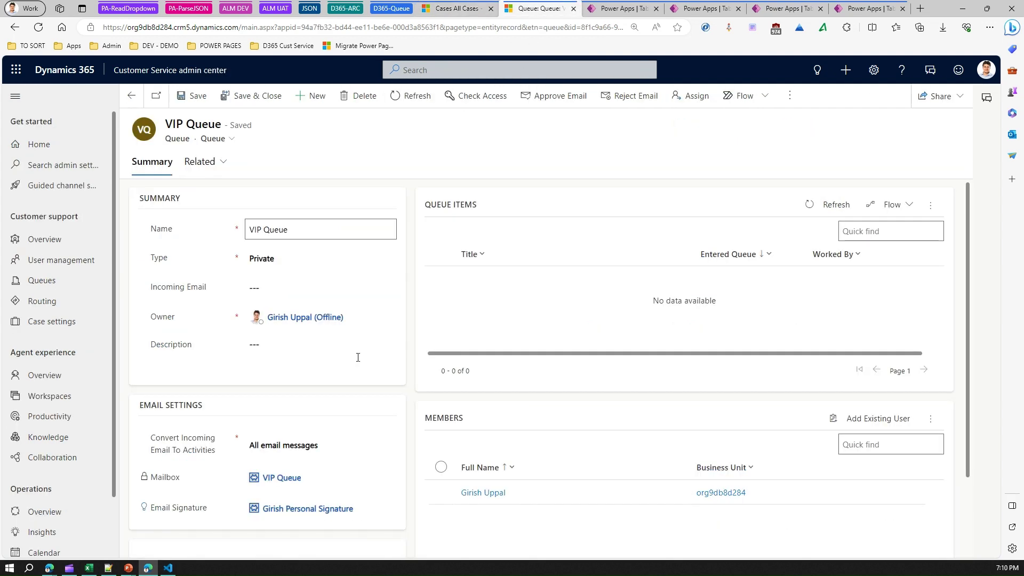
{"action": "left_click", "coordinate": [817, 214]}
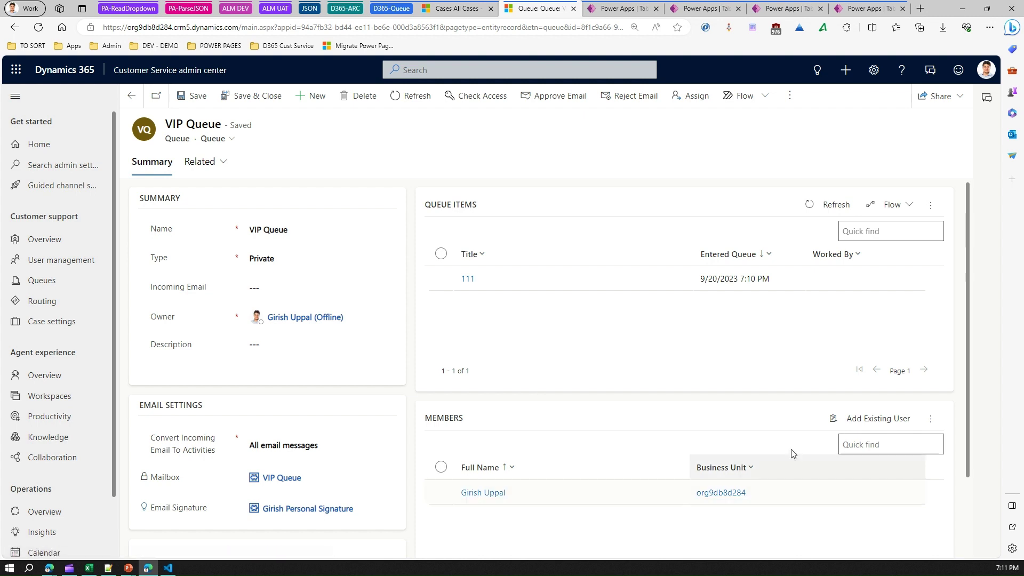
{"action": "left_click", "coordinate": [864, 422]}
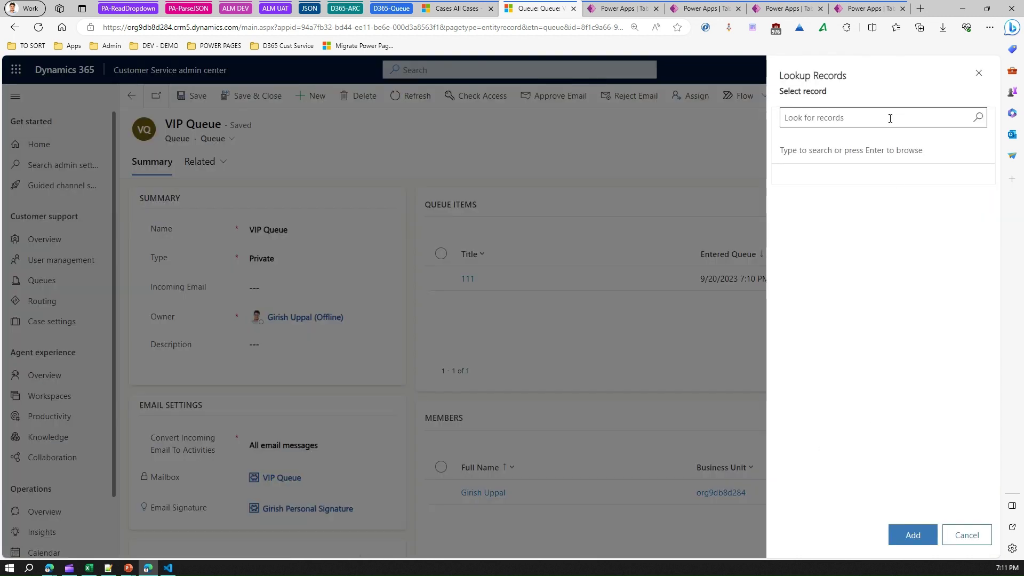
{"action": "type", "text": "a"}
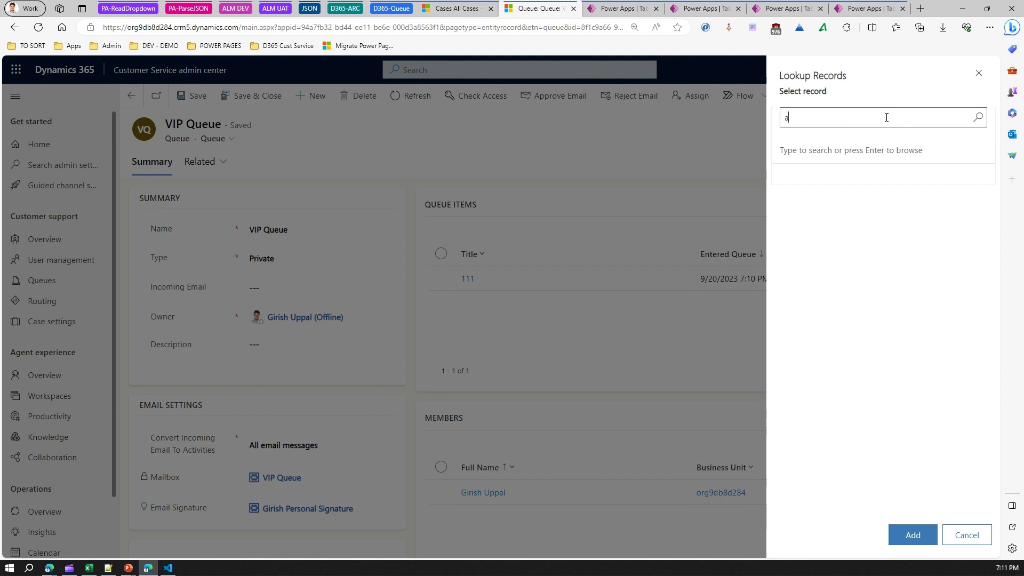
{"action": "type", "text": "lex"}
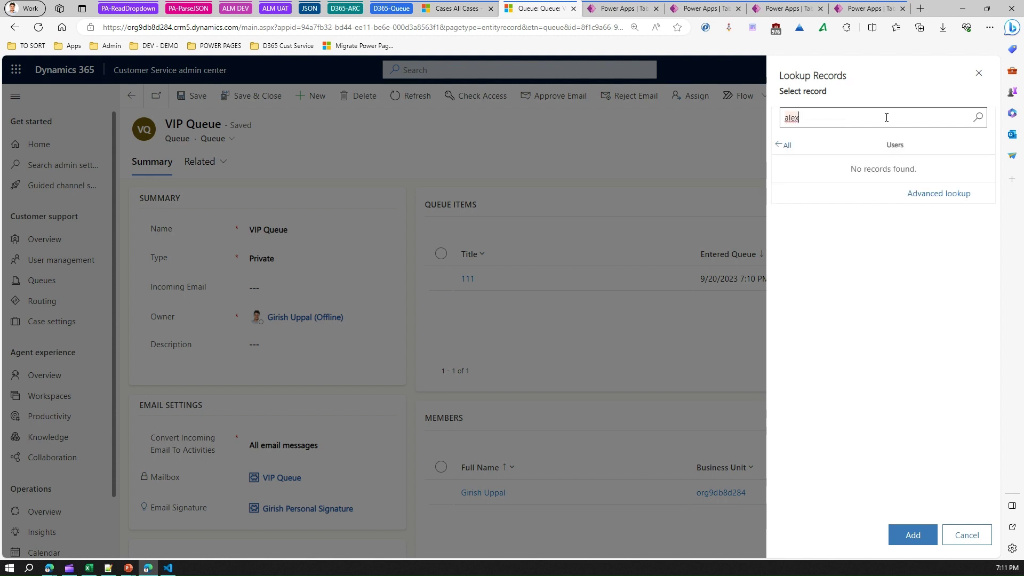
{"action": "left_click_drag", "start_coordinate": [877, 117], "coordinate": [725, 122]}
{"action": "type", "text": "teram"}
{"action": "key", "text": "ctrl+a"}
{"action": "type", "text": "team"}
{"action": "left_click", "coordinate": [979, 73]}
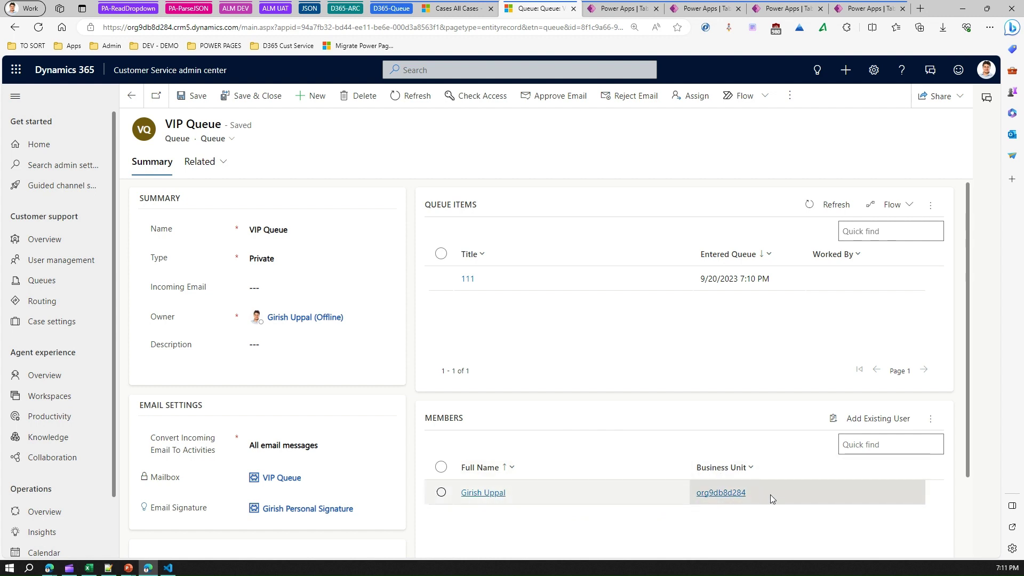
Open and close the Members command menu, then go to the Lead table in Power Apps.
{"action": "left_click", "coordinate": [935, 421]}
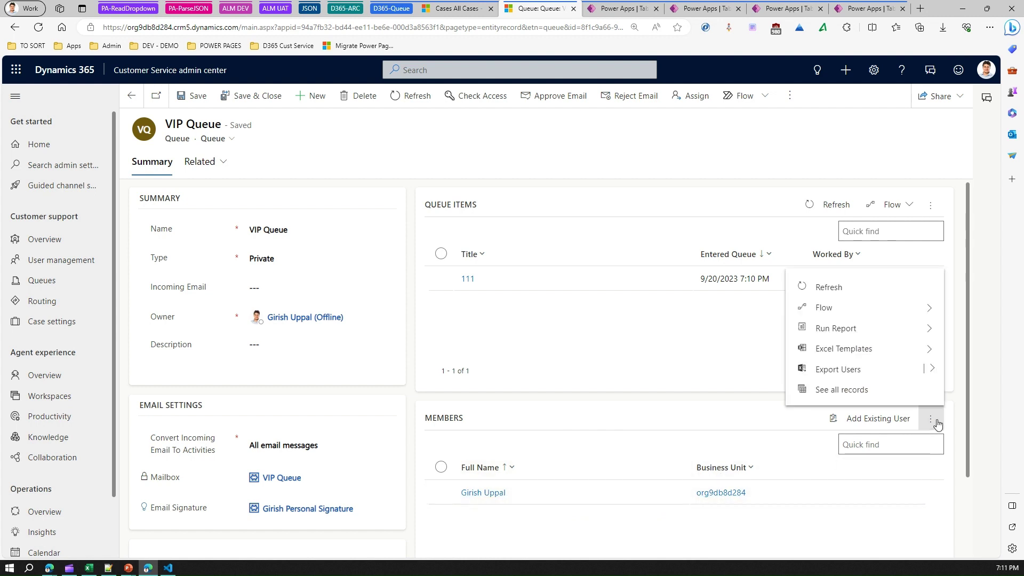
{"action": "left_click", "coordinate": [747, 528]}
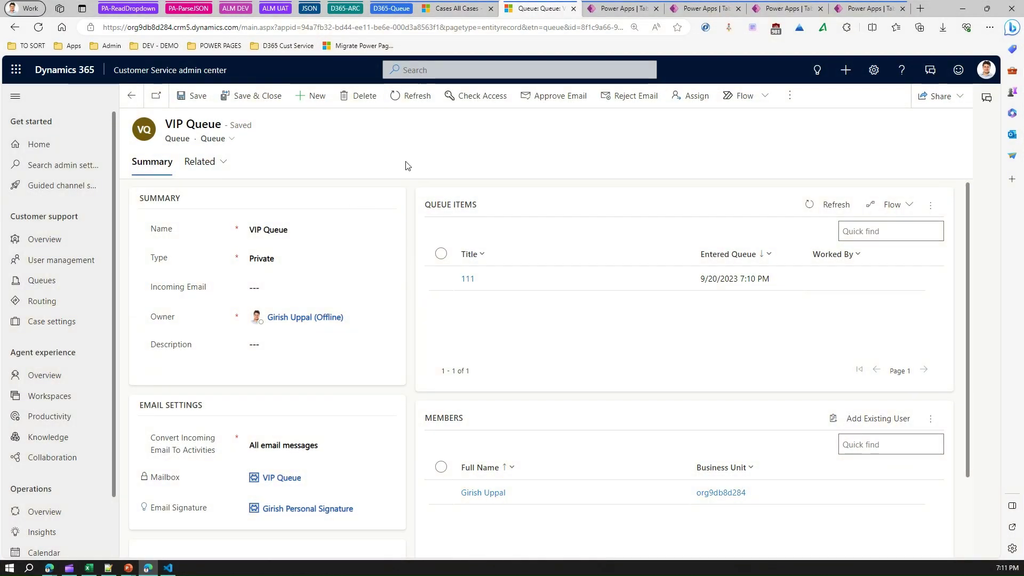
{"action": "left_click", "coordinate": [605, 13]}
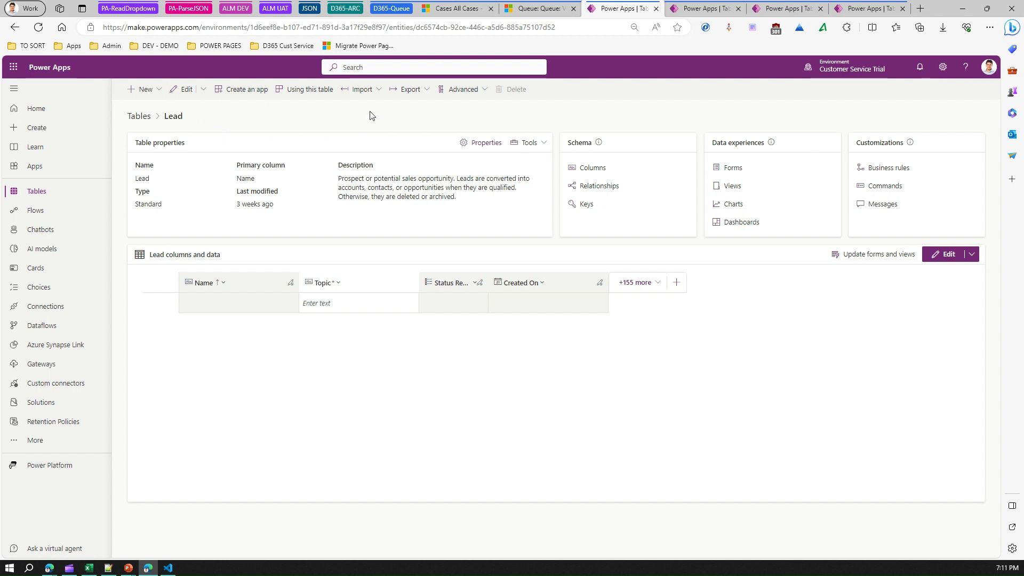
{"action": "left_click", "coordinate": [486, 142]}
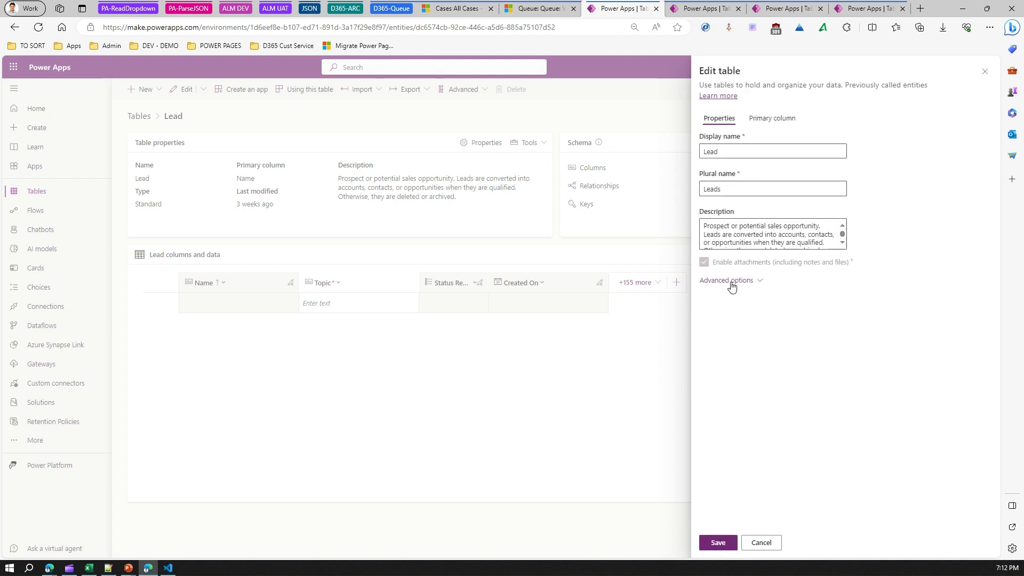
{"action": "left_click", "coordinate": [732, 281]}
{"action": "scroll", "coordinate": [994, 295], "scroll_direction": "down", "scroll_amount": 1}
{"action": "scroll", "coordinate": [999, 340], "scroll_direction": "down", "scroll_amount": 6}
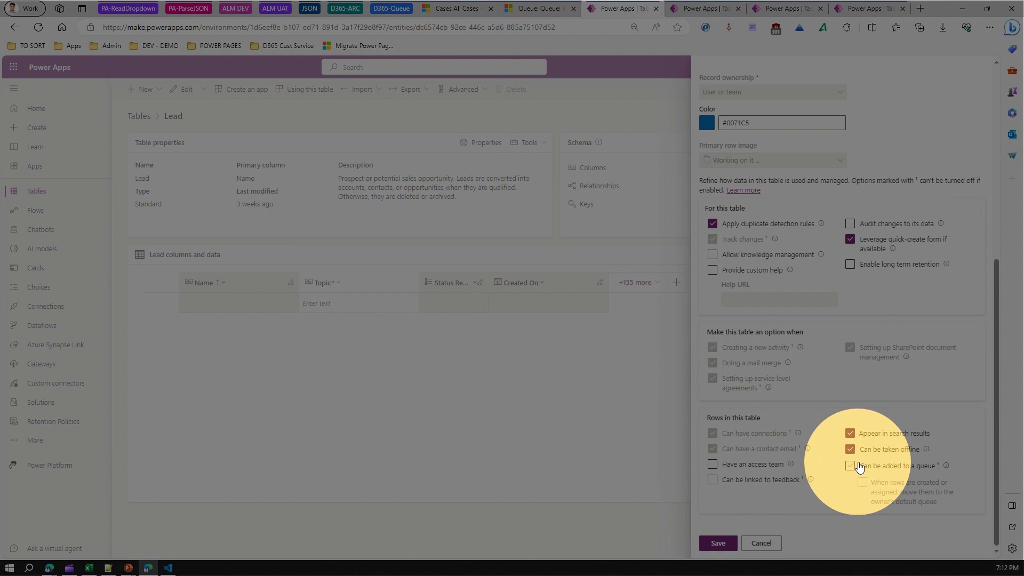
{"action": "left_click", "coordinate": [850, 466]}
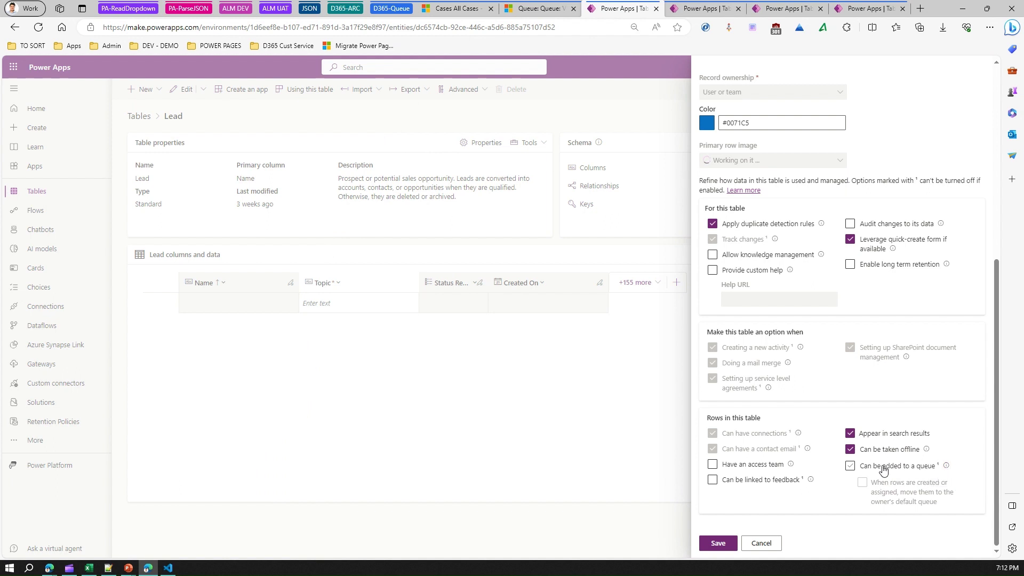
{"action": "left_click", "coordinate": [851, 466]}
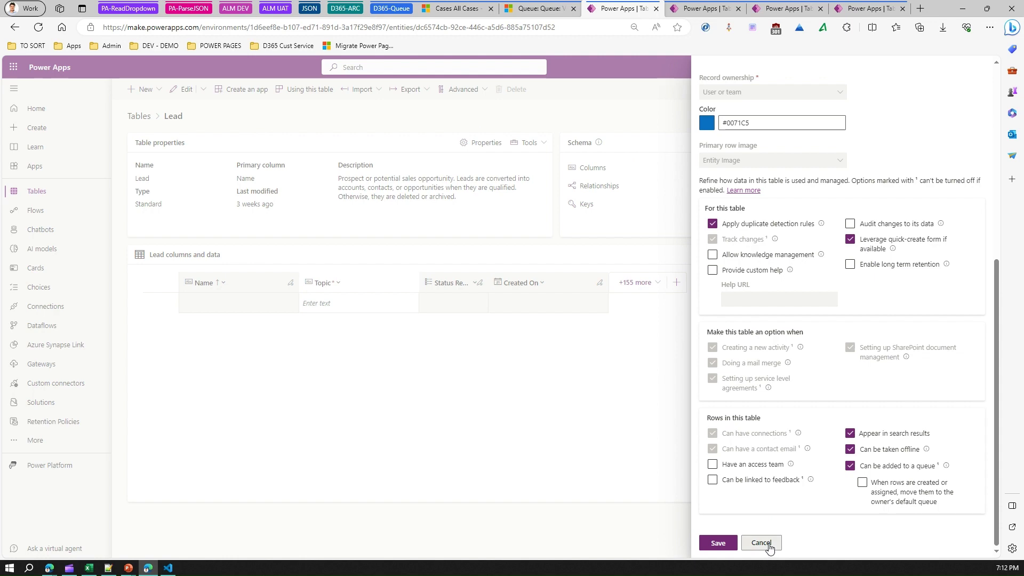
{"action": "left_click", "coordinate": [768, 547]}
{"action": "left_click", "coordinate": [510, 323]}
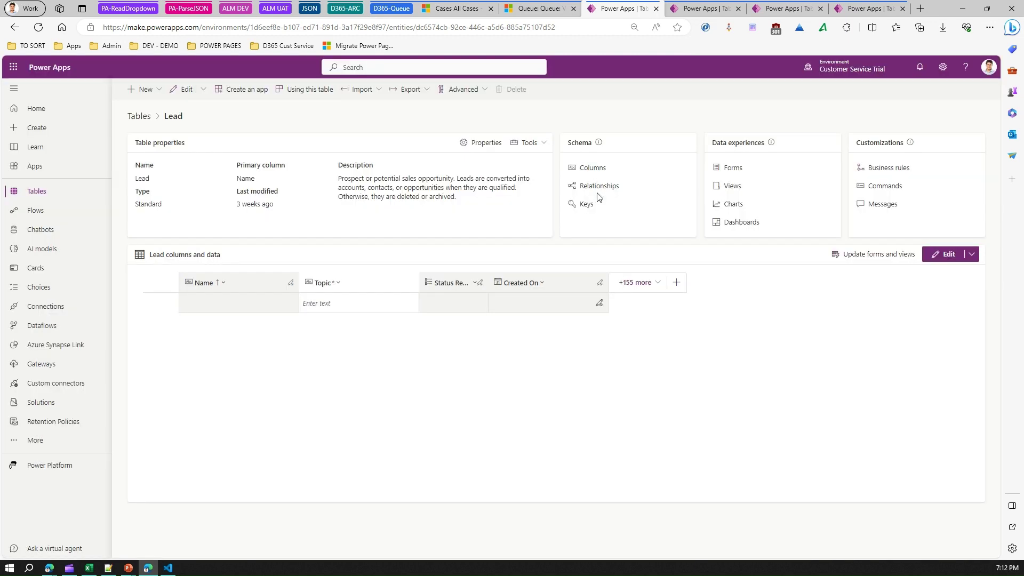
Scroll the Case table settings to its row options, then bring up the Queue table overview.
{"action": "left_click", "coordinate": [699, 8]}
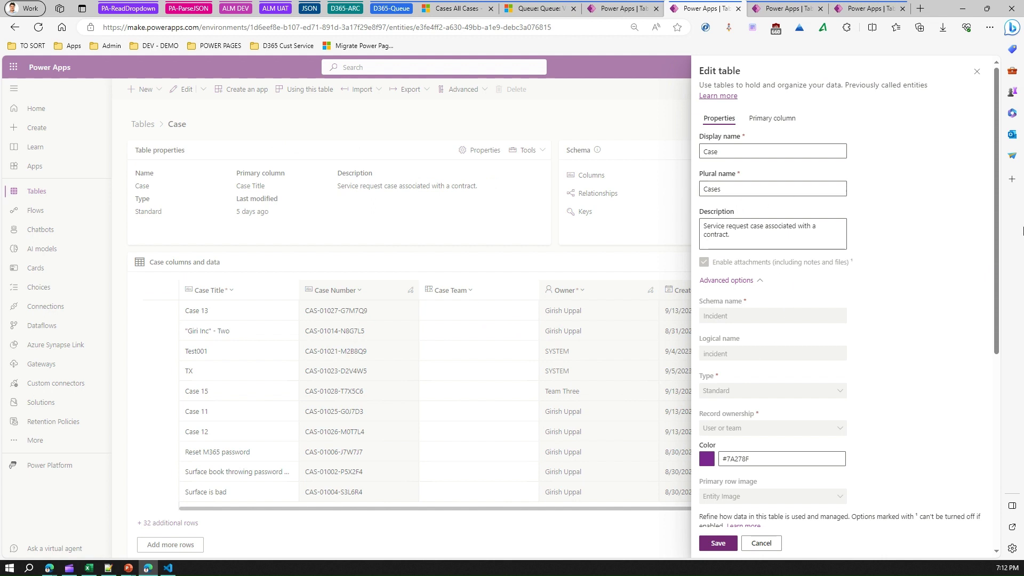
{"action": "left_click_drag", "start_coordinate": [998, 233], "coordinate": [1012, 460]}
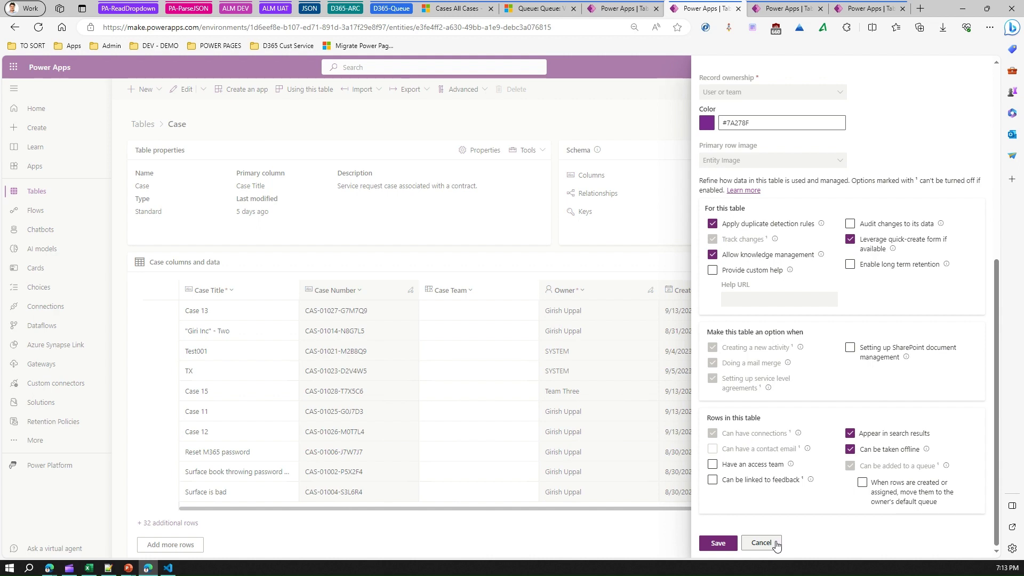
{"action": "left_click", "coordinate": [776, 9]}
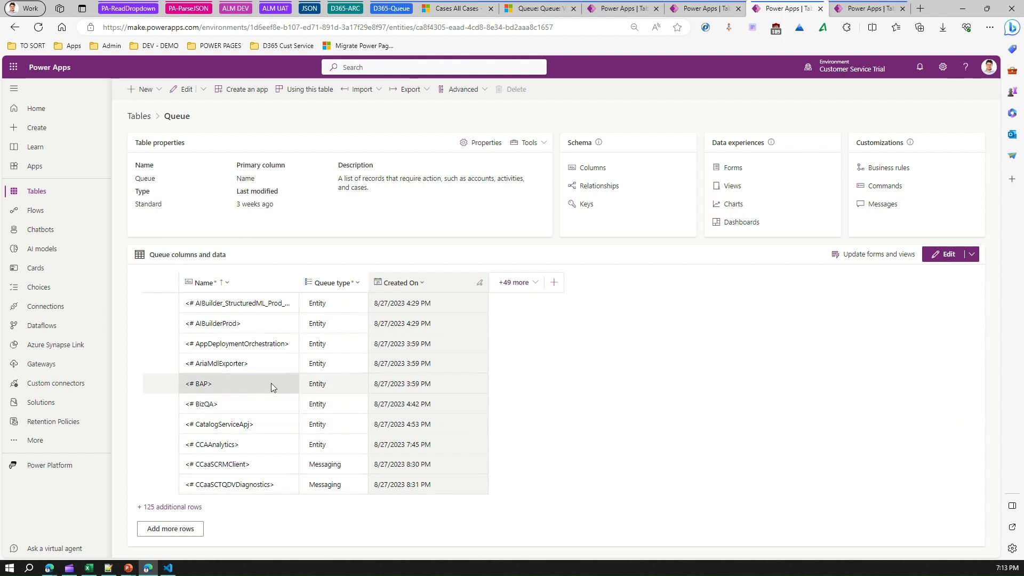
Show all 125 additional Queue table rows and scroll down to the VIP Queue entry from 9/20/2023.
{"action": "left_click", "coordinate": [160, 508]}
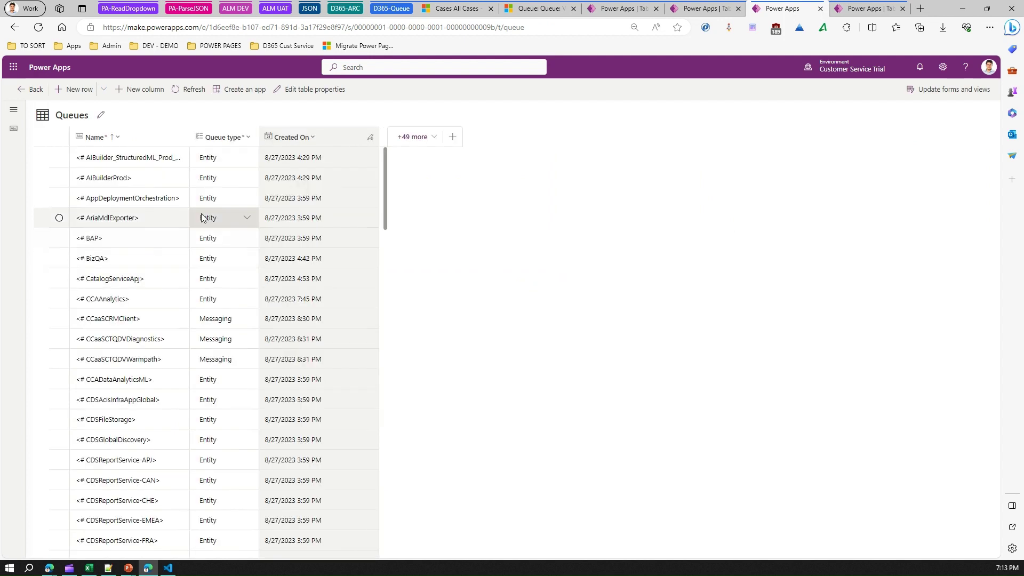
{"action": "left_click_drag", "start_coordinate": [388, 196], "coordinate": [393, 535]}
{"action": "scroll", "coordinate": [393, 534], "scroll_direction": "down", "scroll_amount": 1}
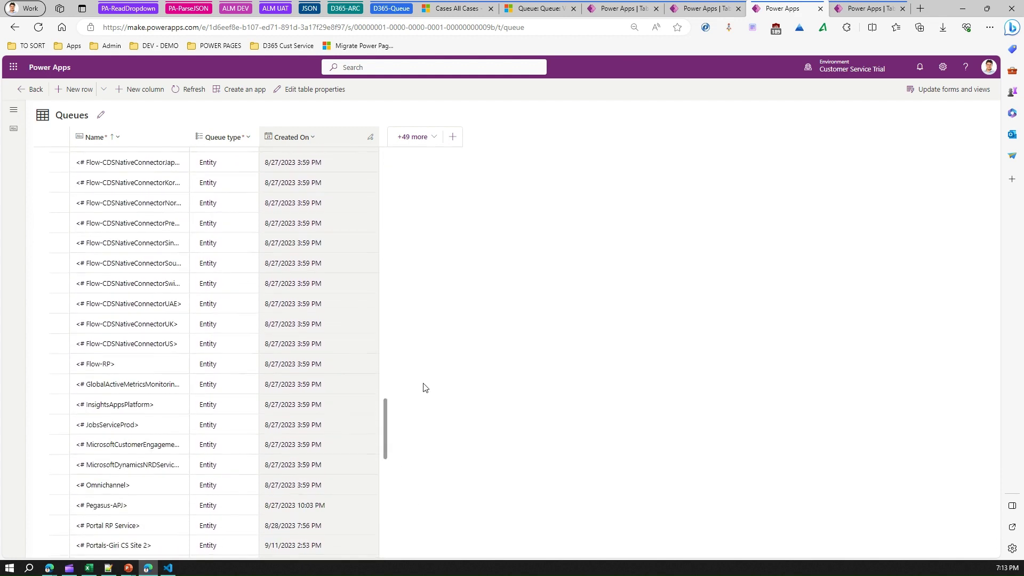
{"action": "scroll", "coordinate": [388, 501], "scroll_direction": "down", "scroll_amount": 3}
{"action": "scroll", "coordinate": [388, 501], "scroll_direction": "down", "scroll_amount": 4}
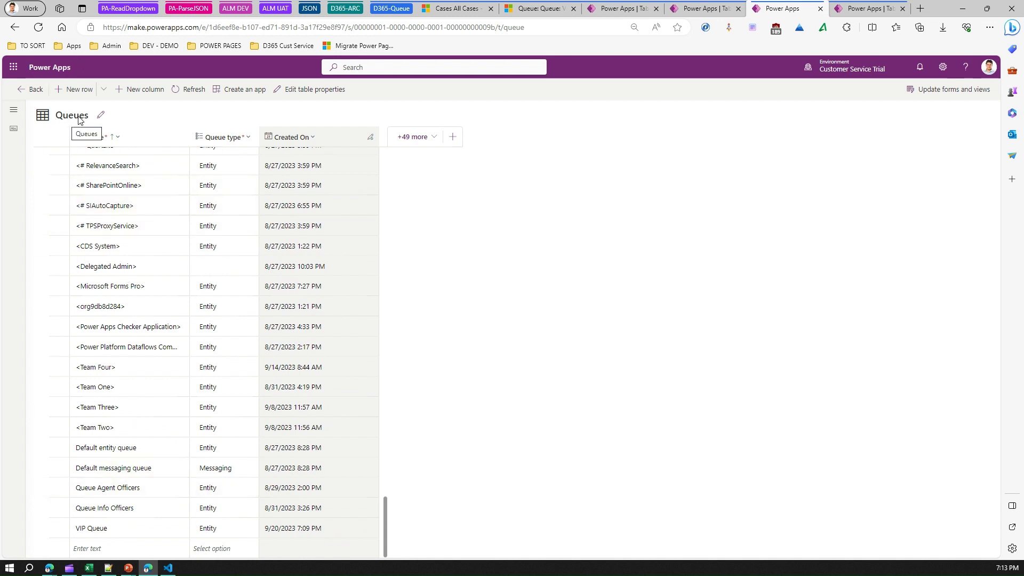
{"action": "left_click", "coordinate": [870, 8]}
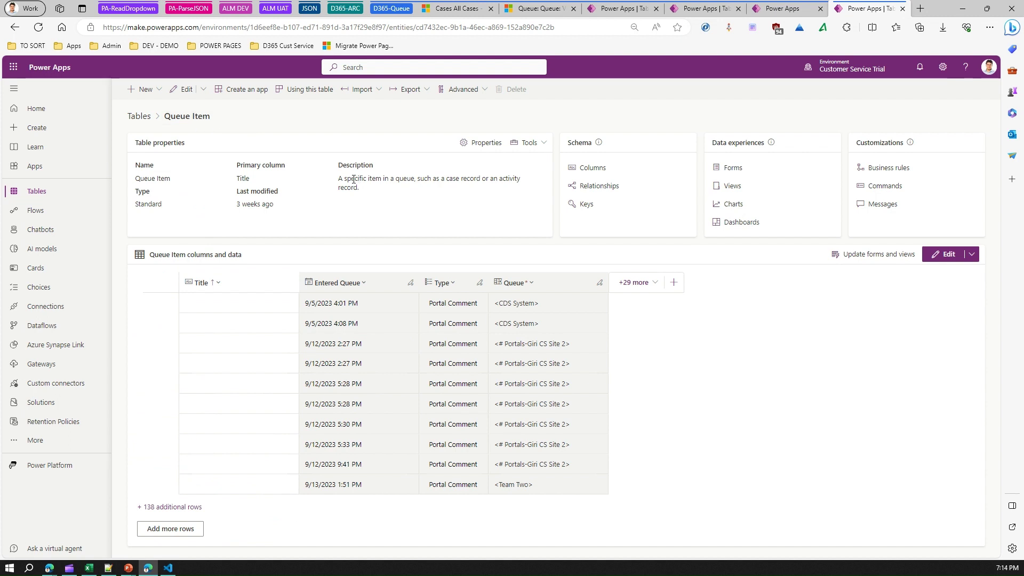
Highlight the Queue Item description, which calls it a specific item in a queue, such as a case.
{"action": "left_click_drag", "start_coordinate": [341, 178], "coordinate": [521, 181]}
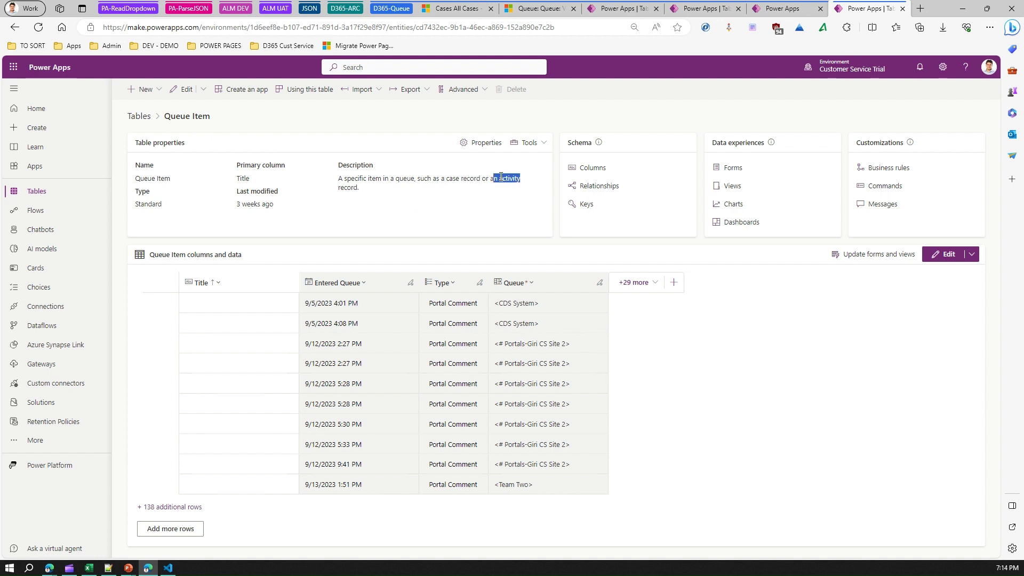